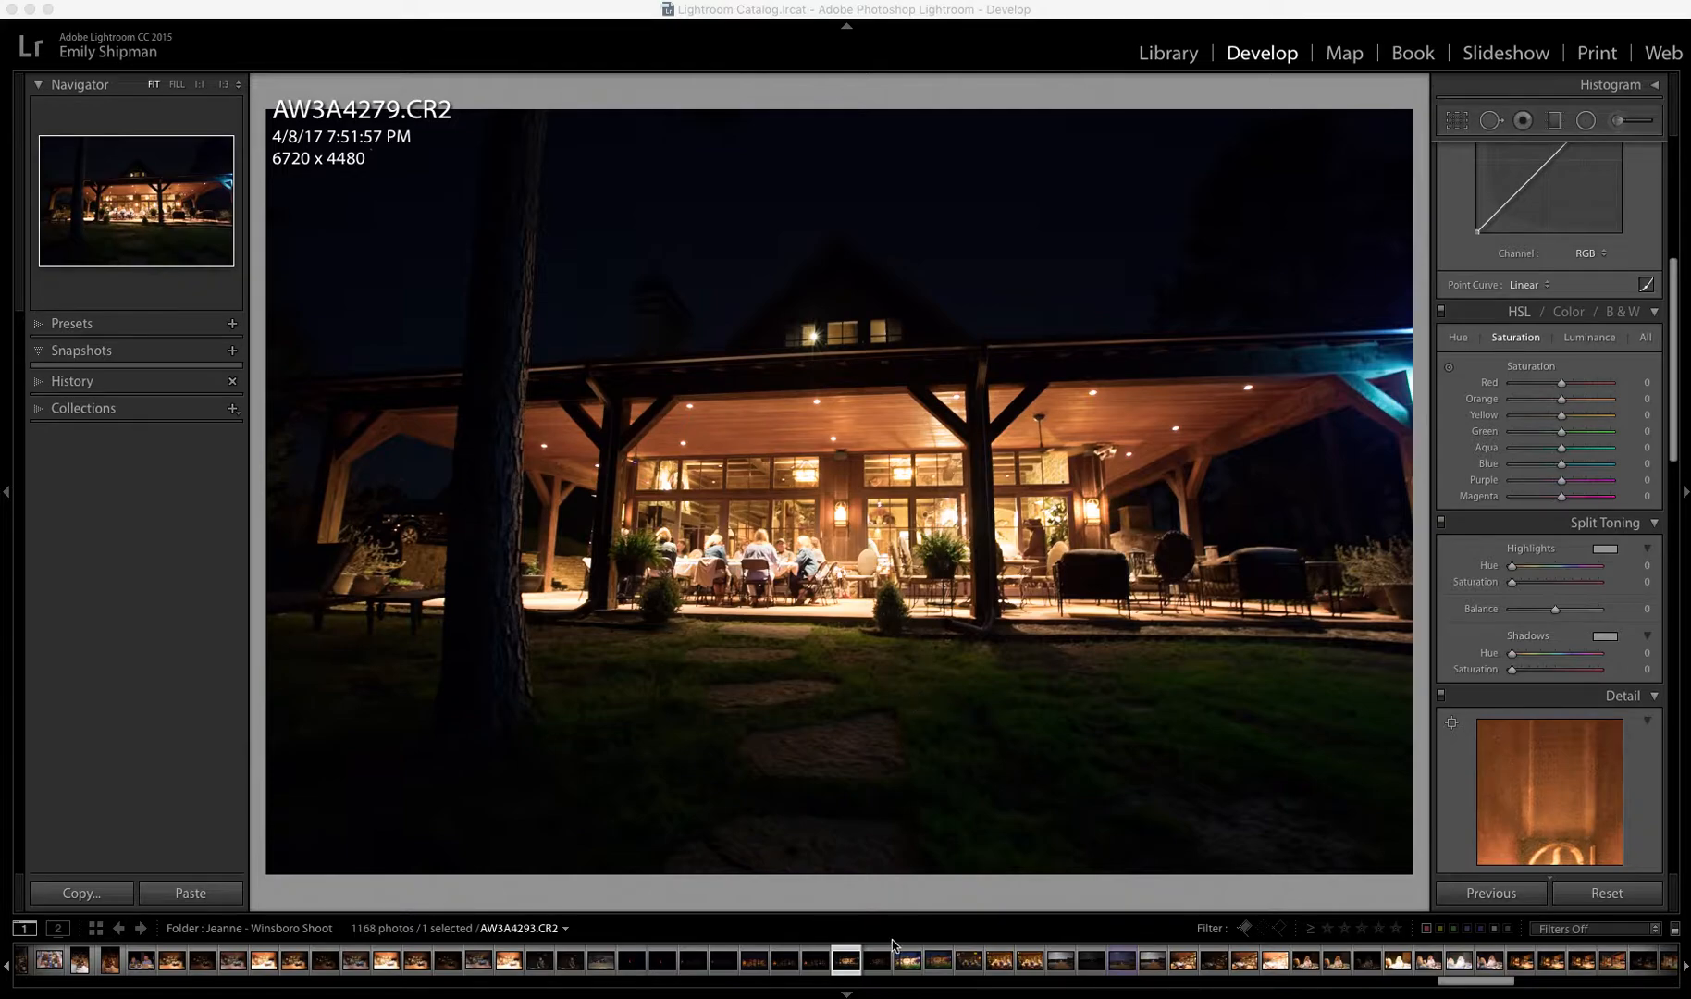
Compare the three bracketed night exposures AW3A4279.CR2, AW3A4280.CR2 and AW3A4281.CR2 of the lit porch
click(877, 964)
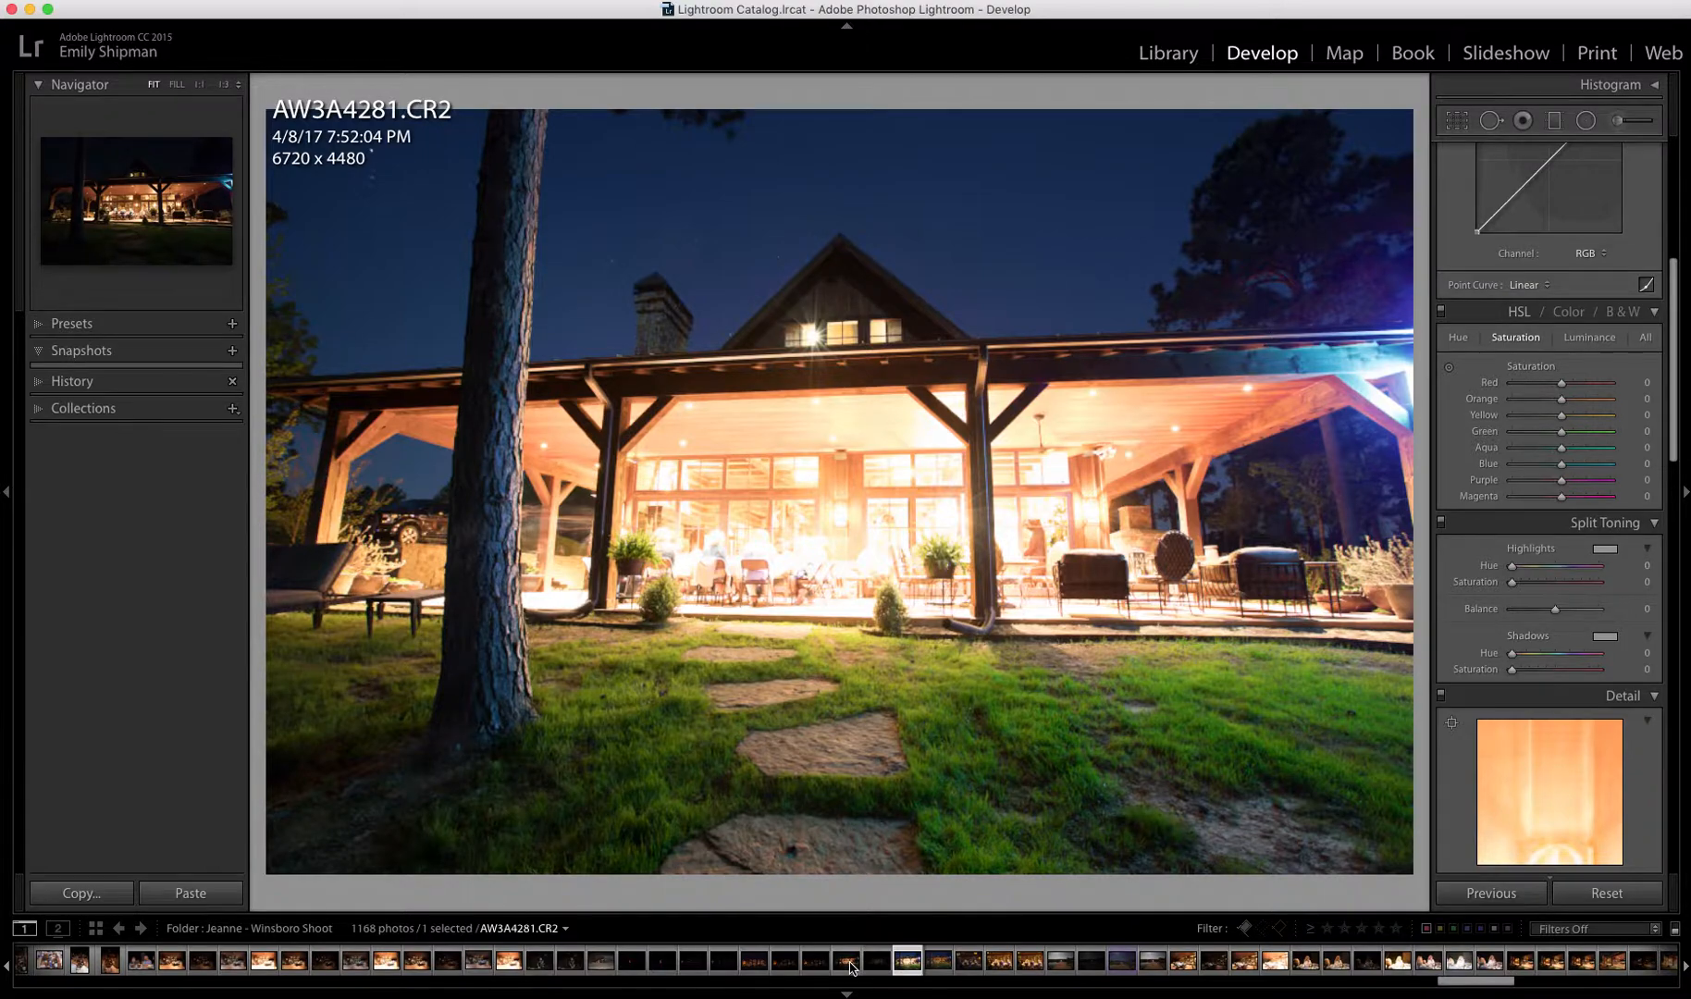
click(852, 964)
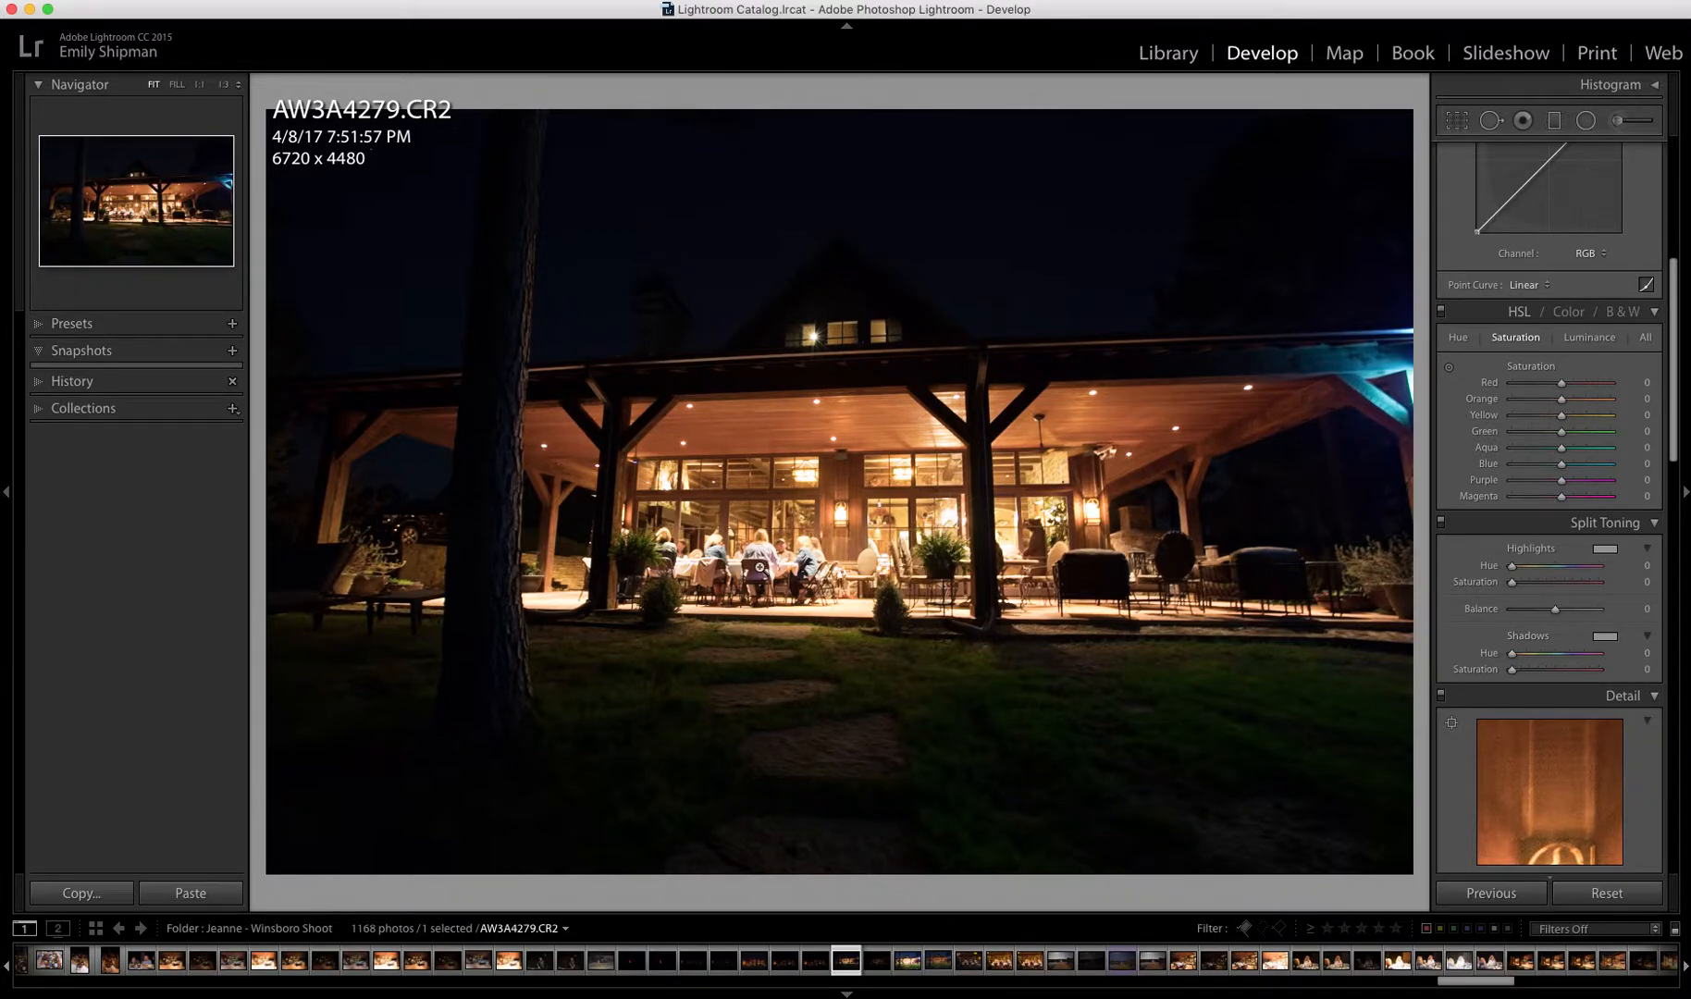
click(878, 962)
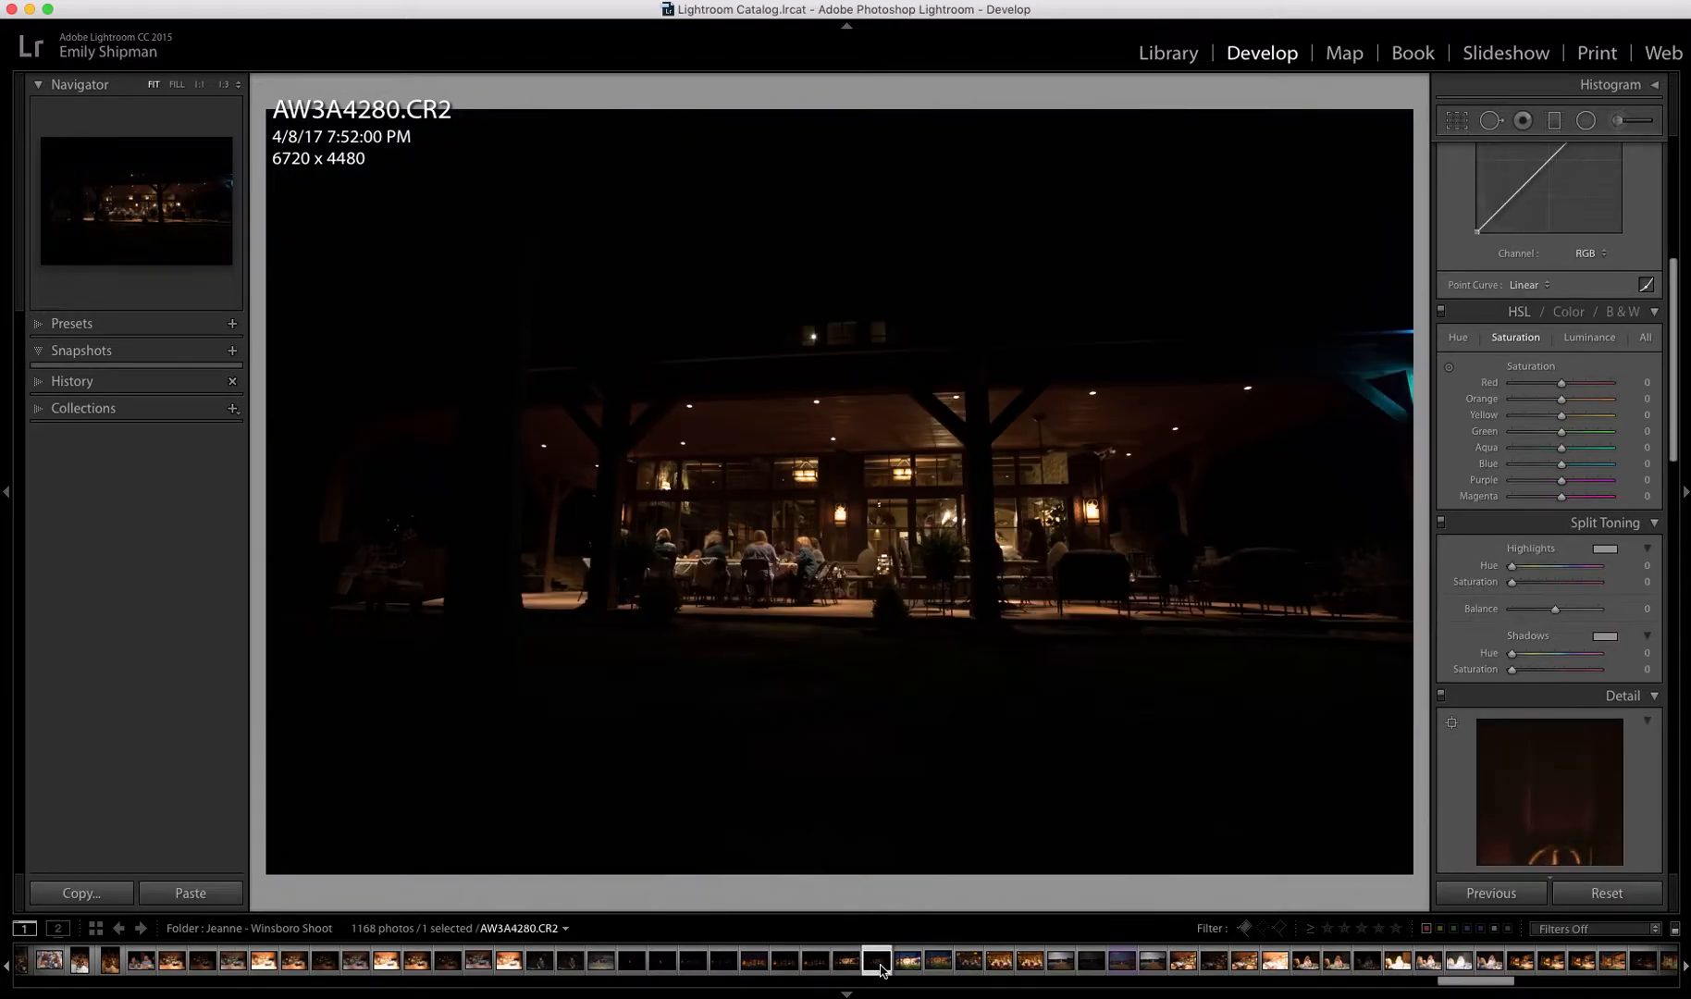
click(904, 962)
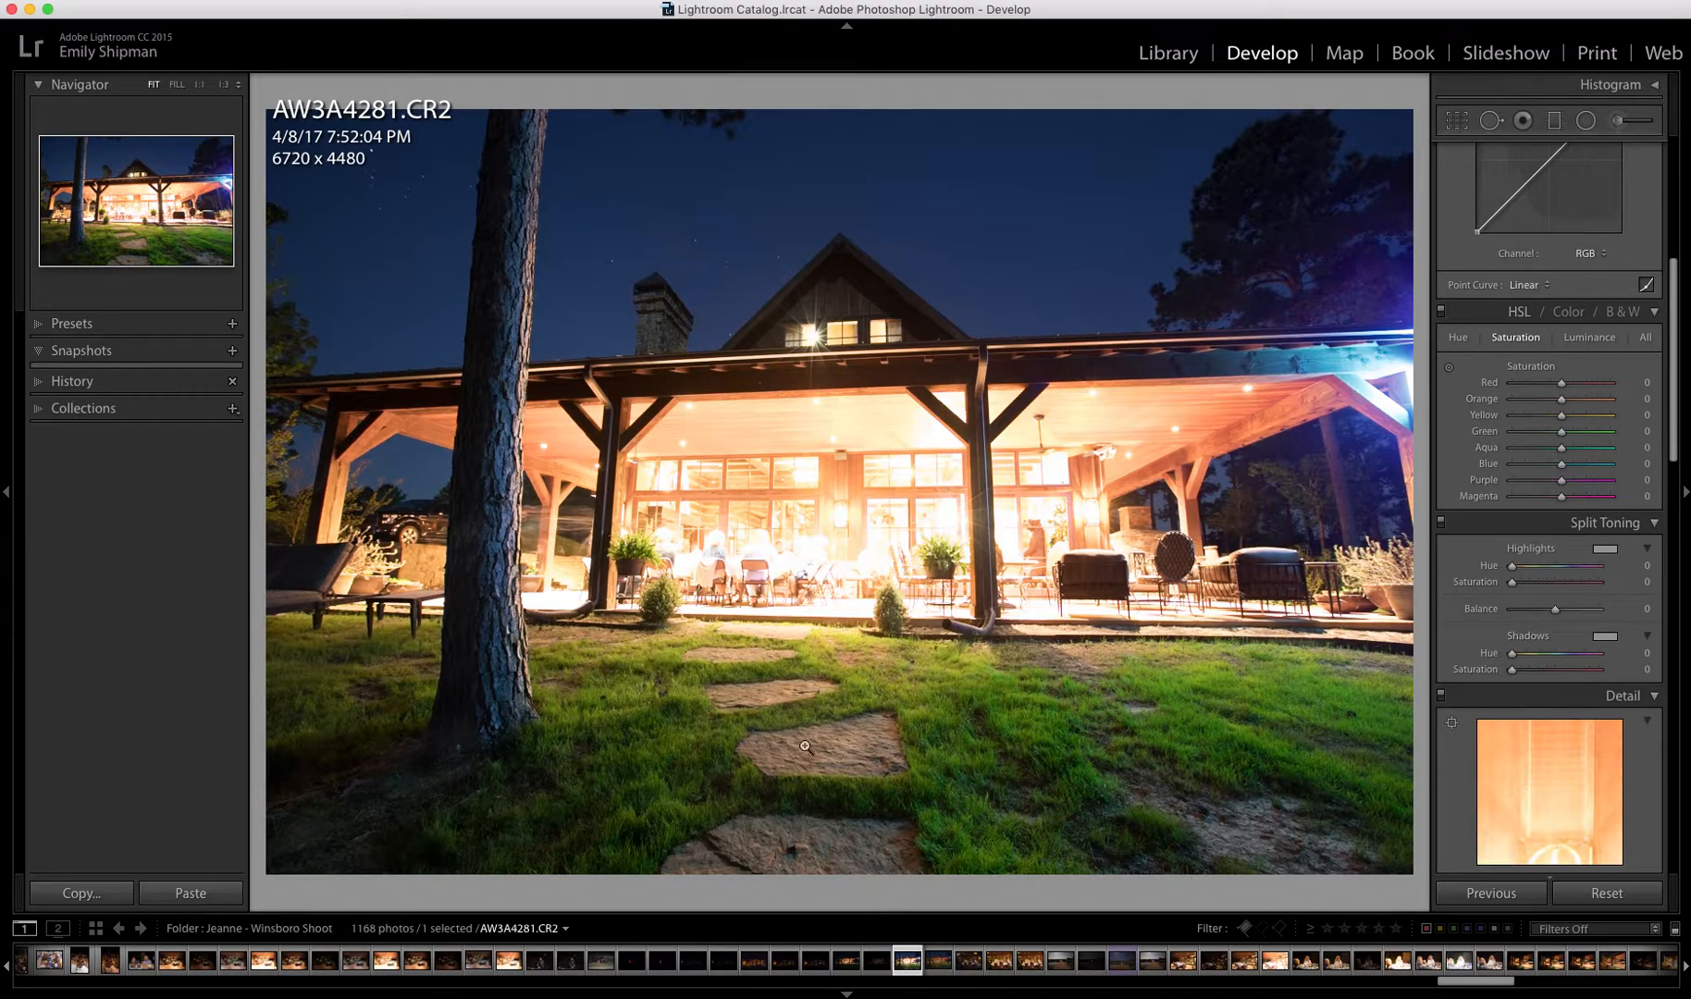
click(876, 962)
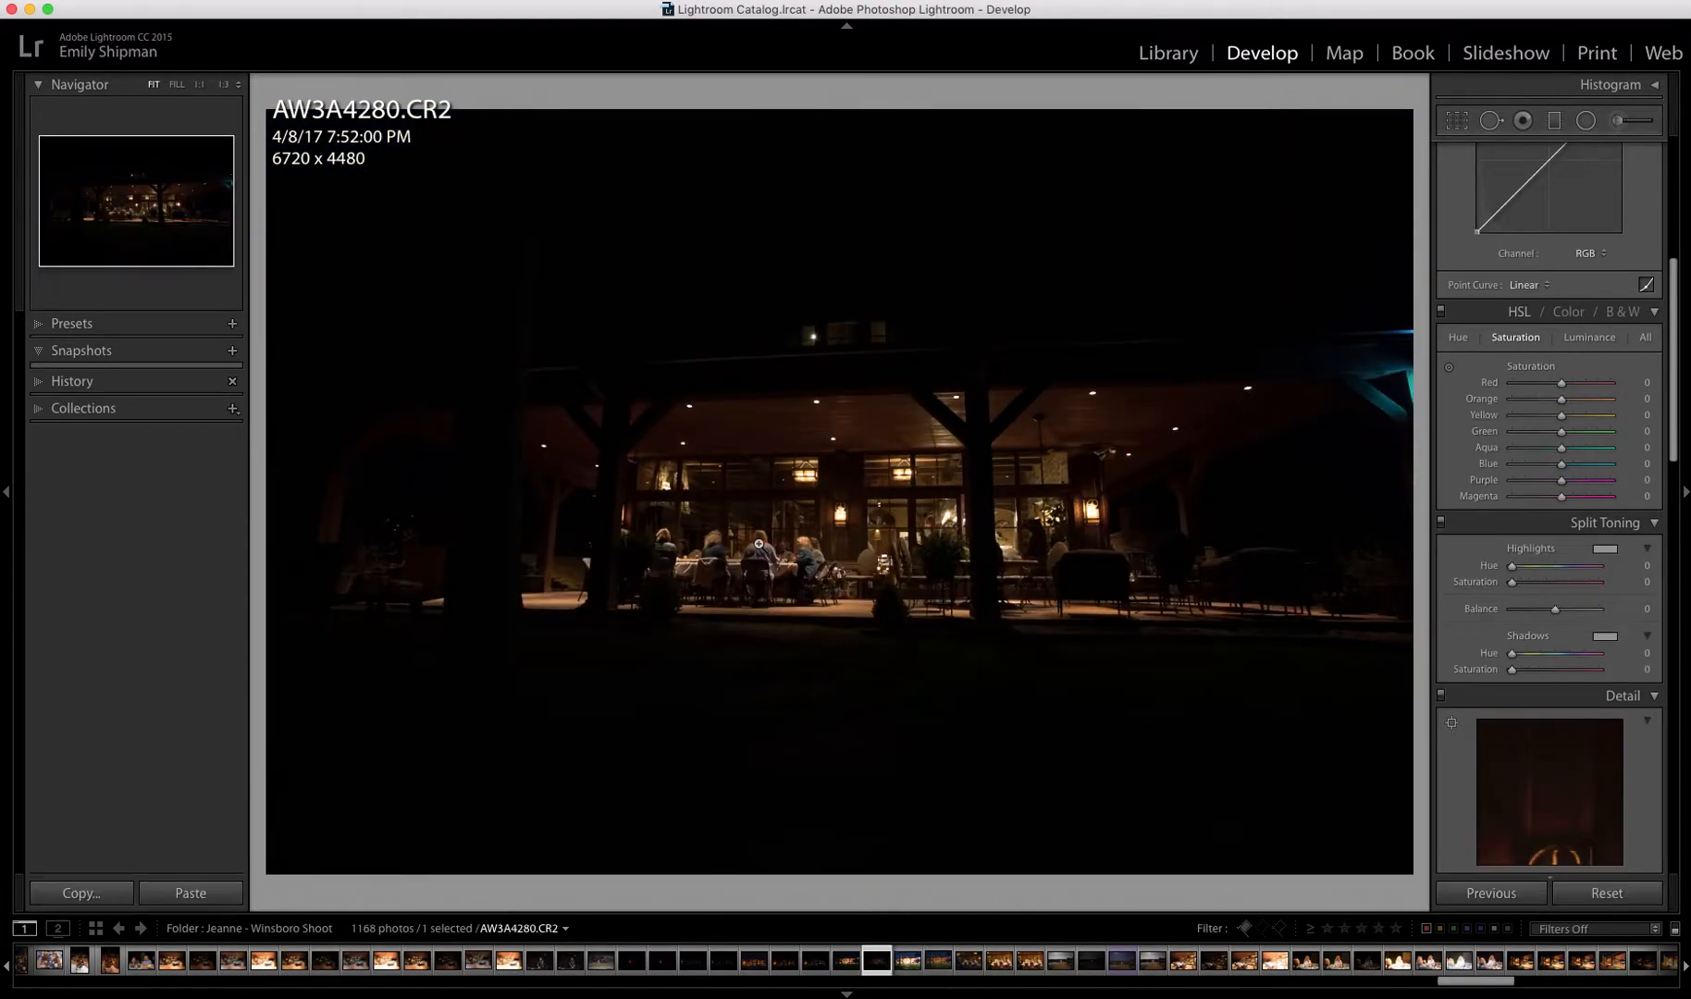
click(847, 962)
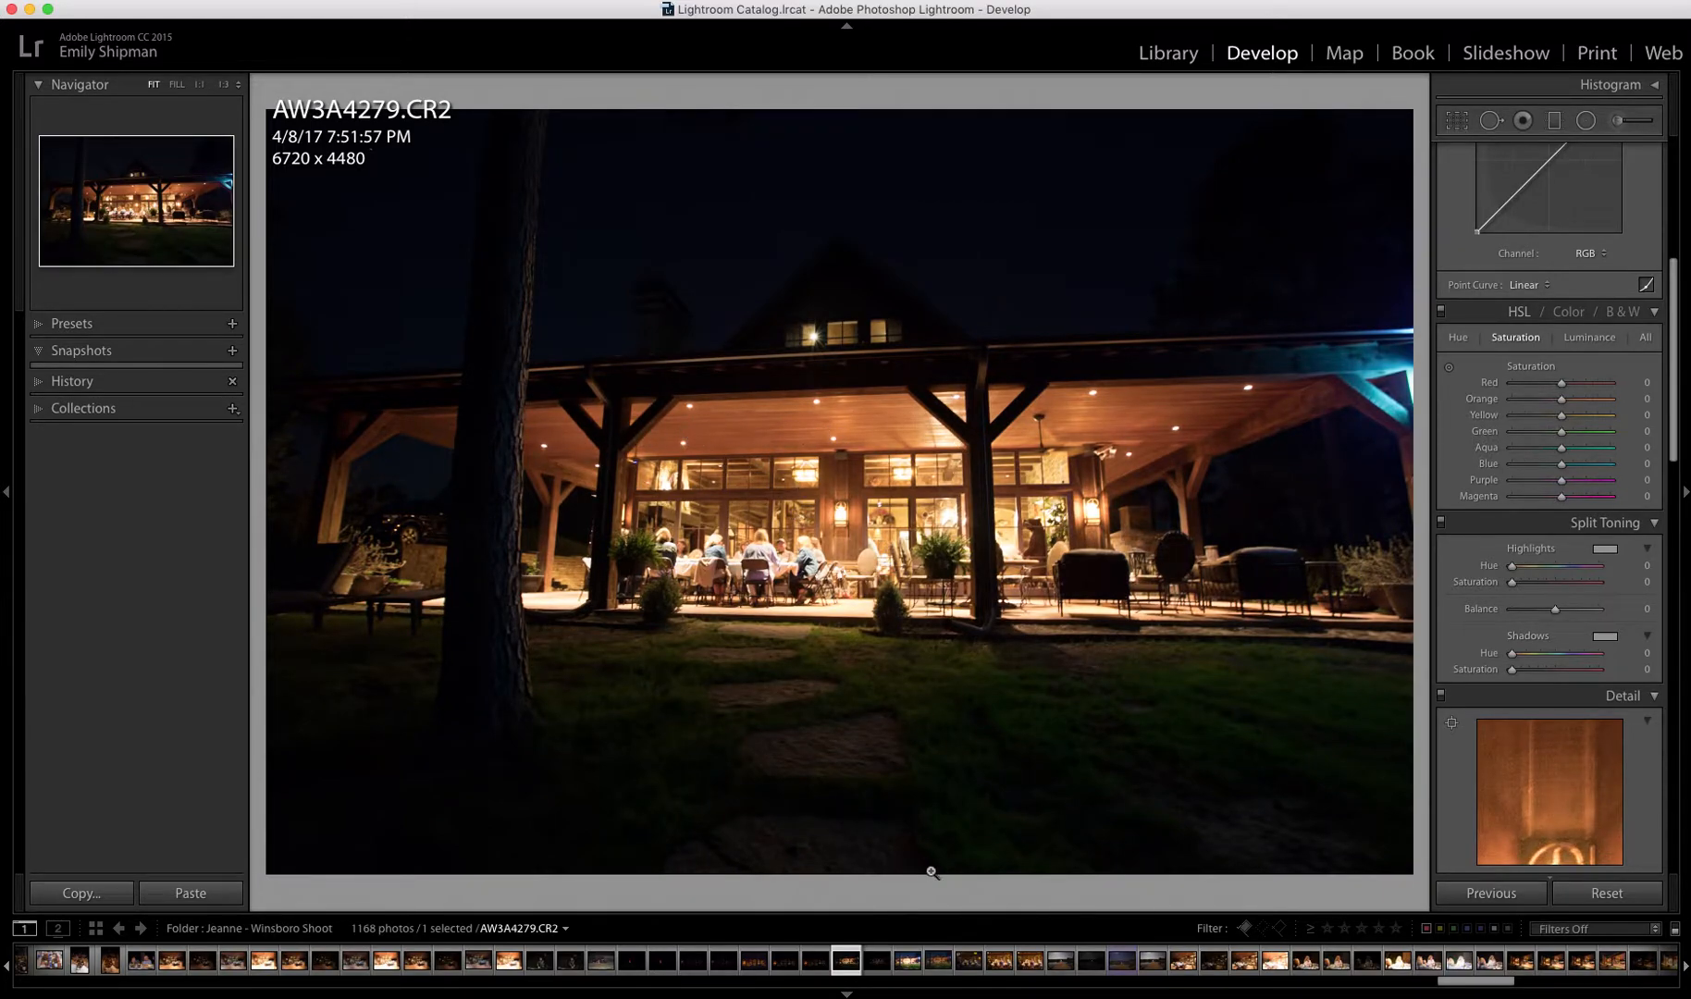
click(905, 963)
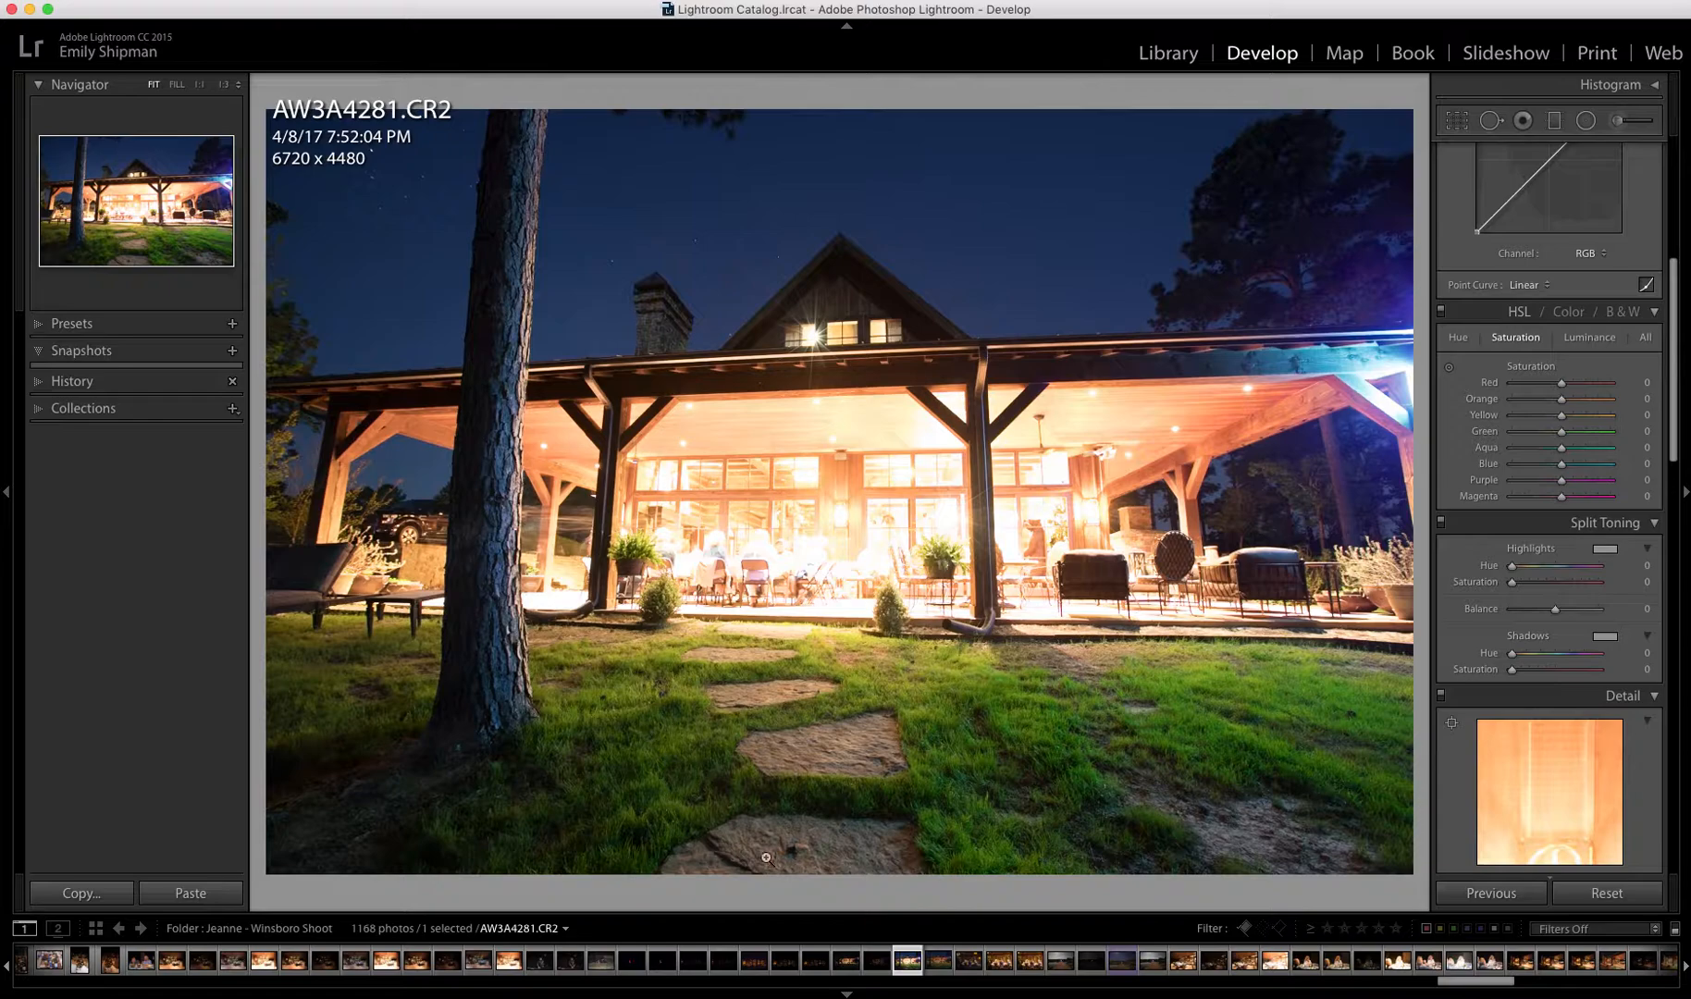
Merge the three exposures AW3A4279.CR2 through AW3A4281.CR2 into an HDR photo and display the merged image
click(851, 962)
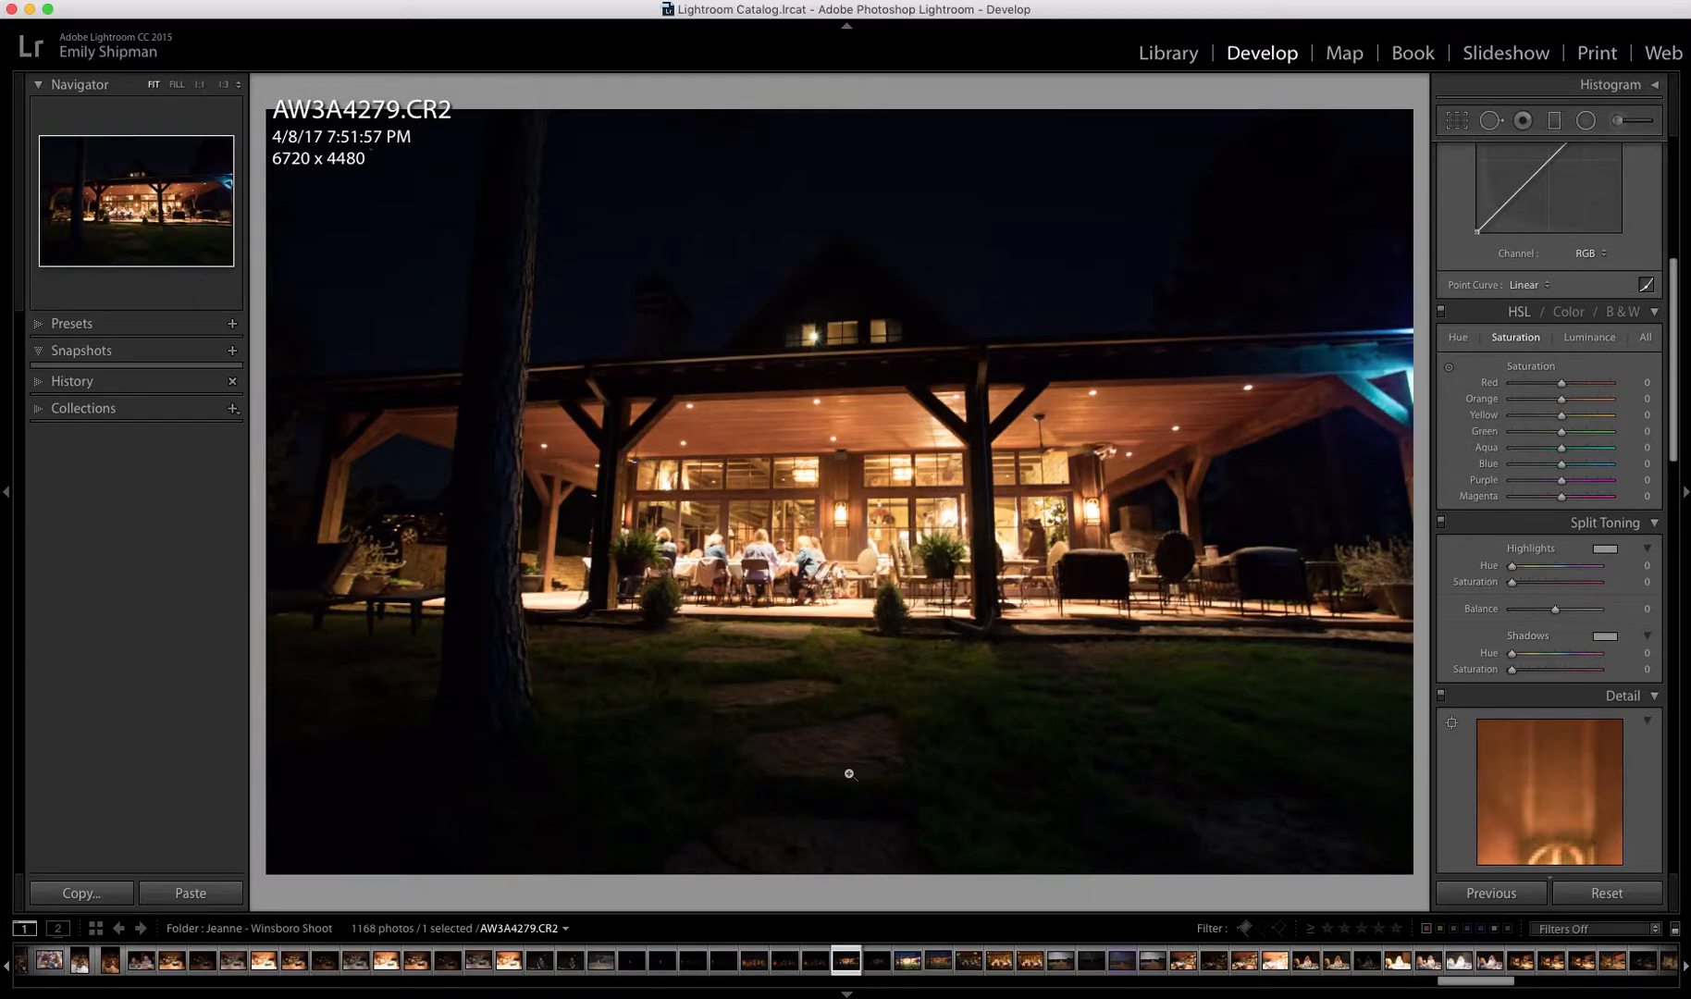
shift+click(912, 963)
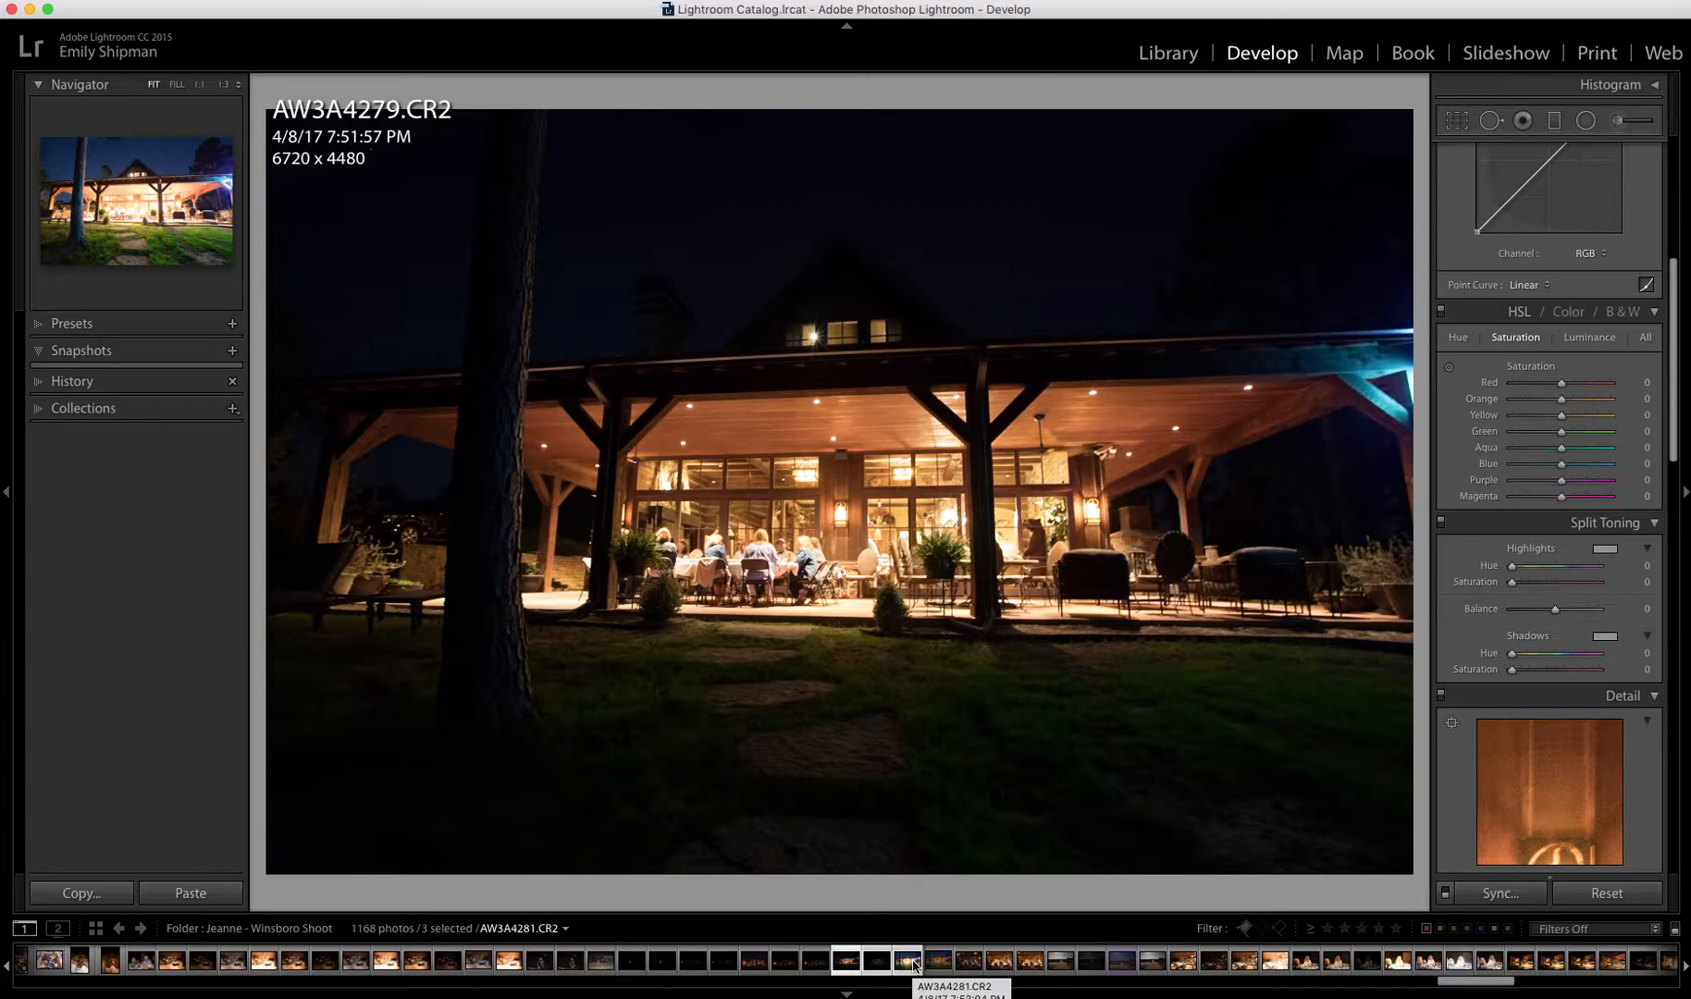
key(shift)
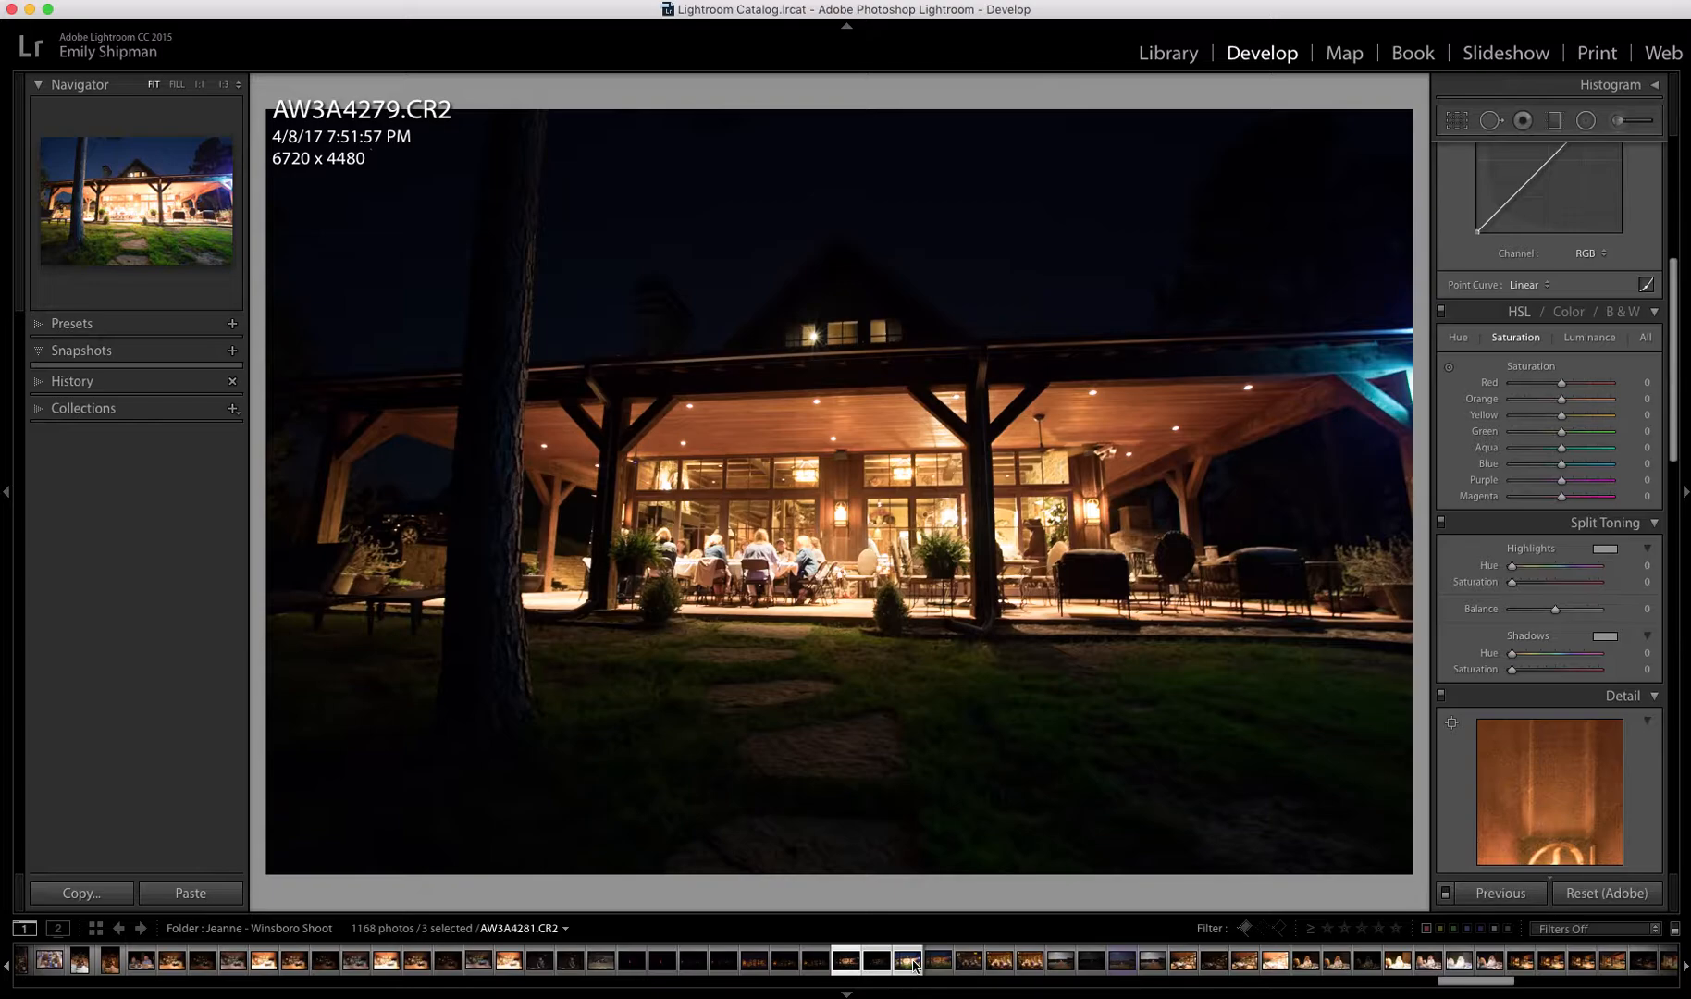
key(ctrl+shift+h)
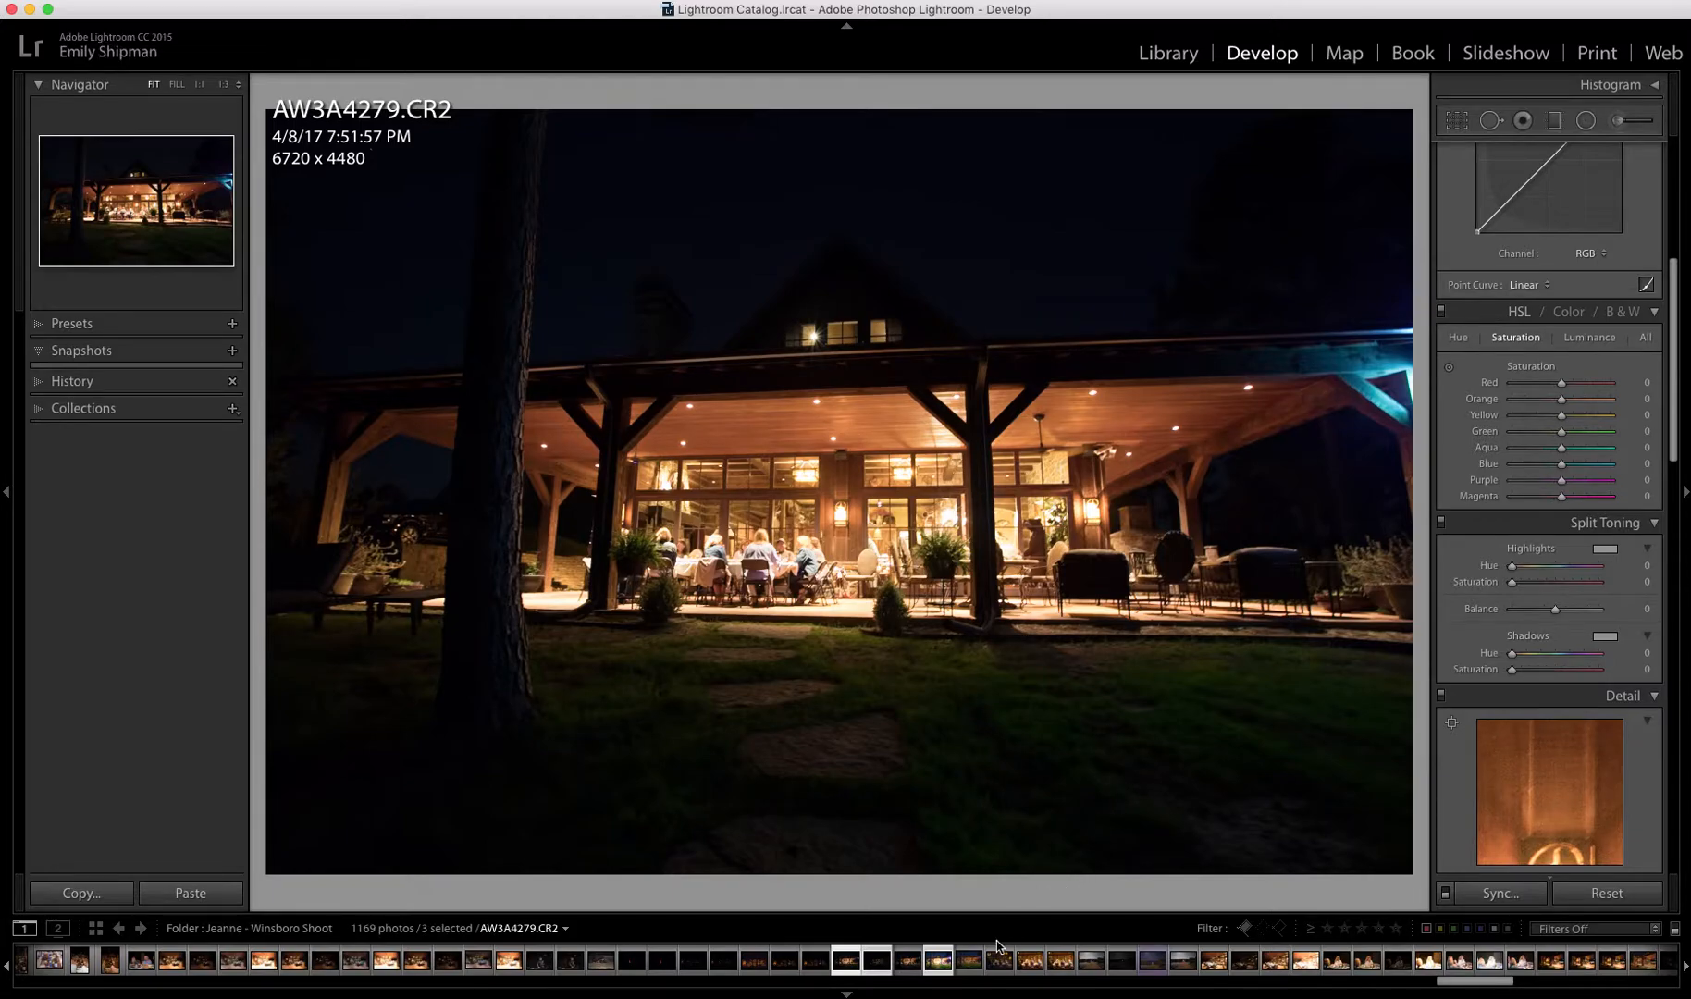
click(916, 966)
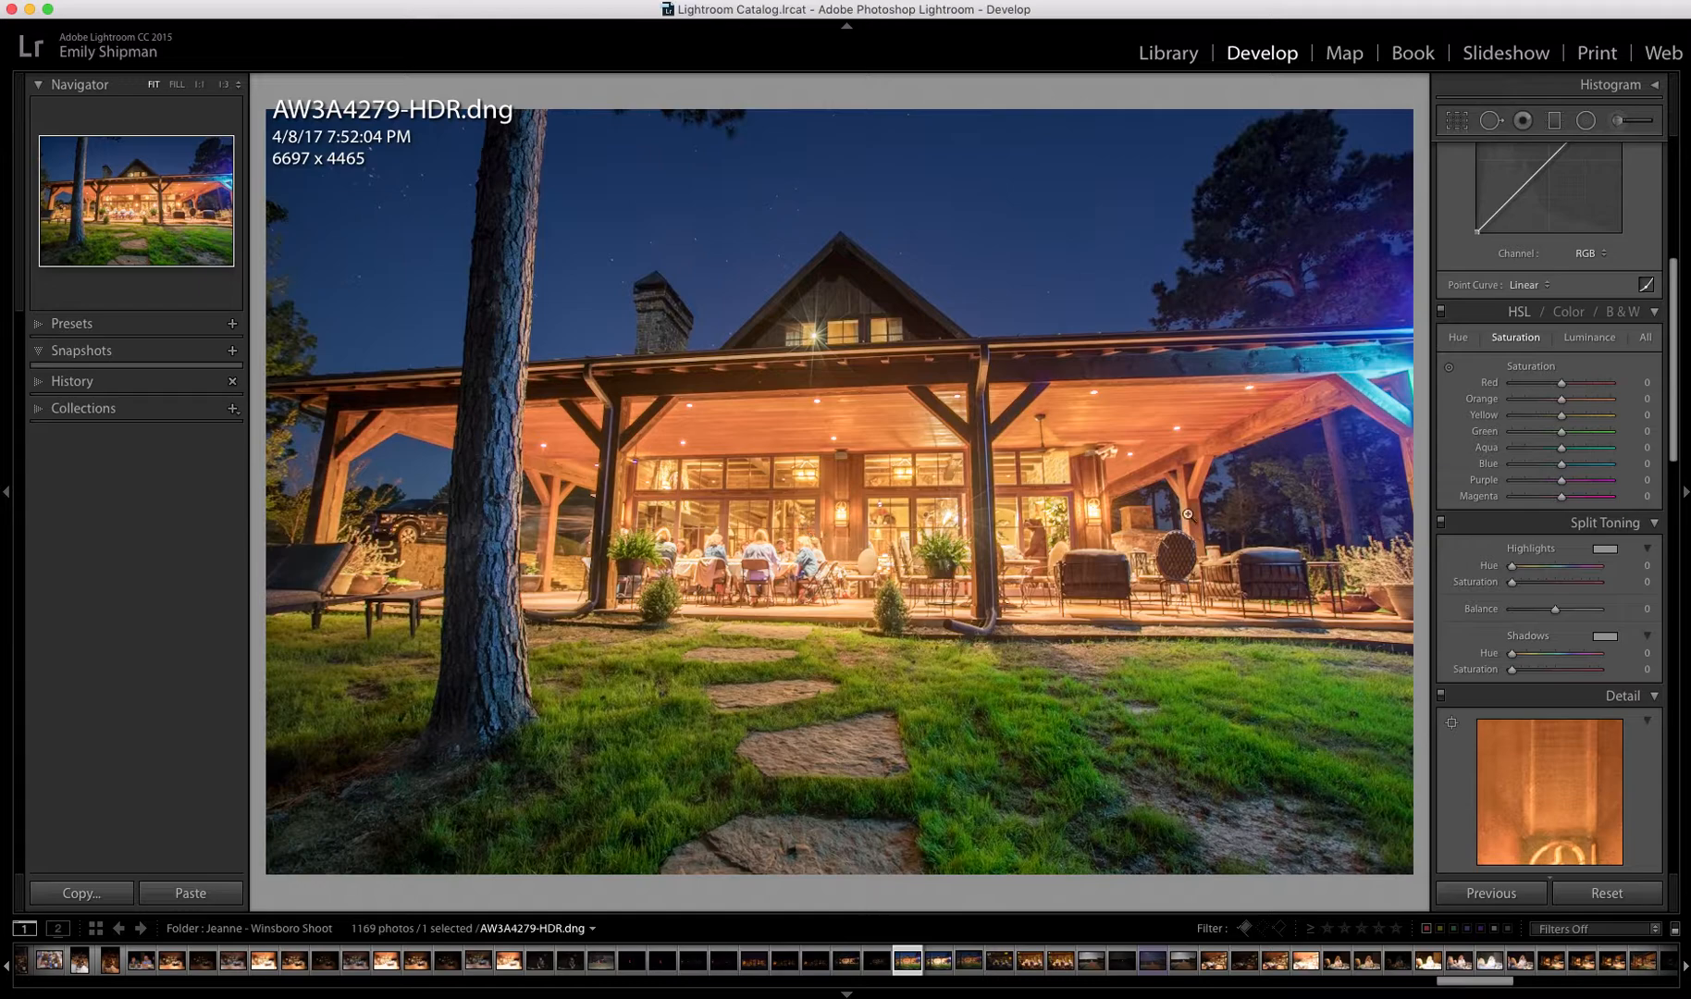
Compare the new HDR merge with the edited dinner party-62.dng in the Library module
click(1171, 58)
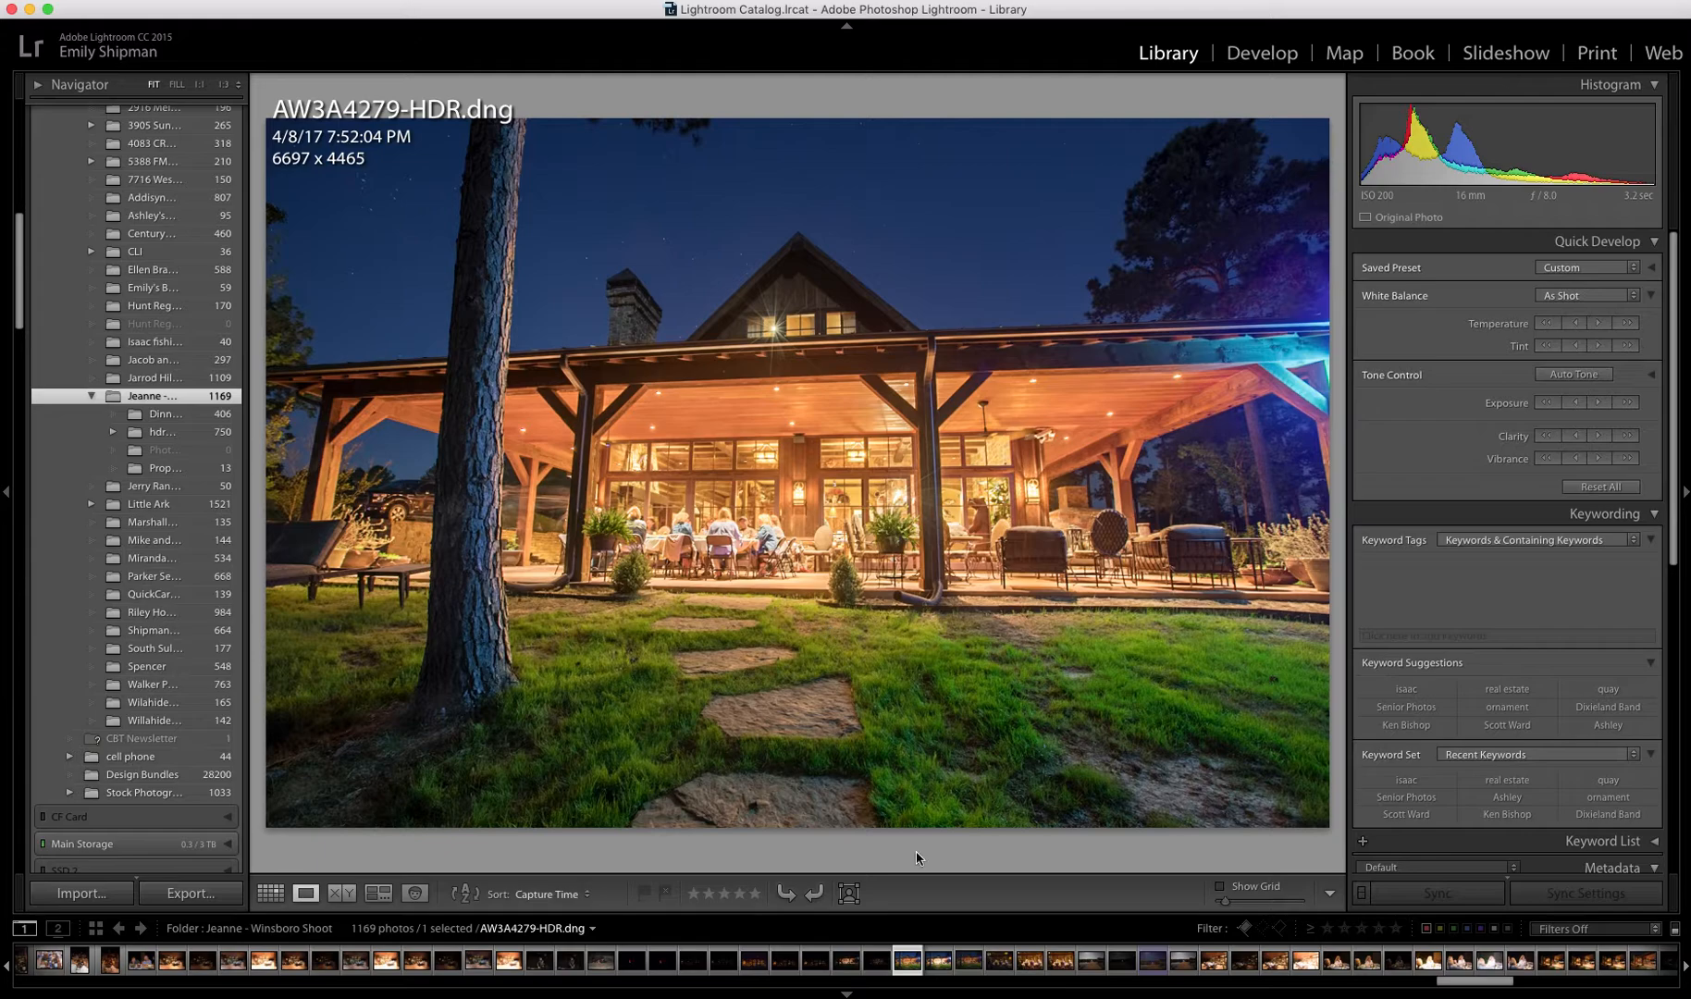
click(971, 961)
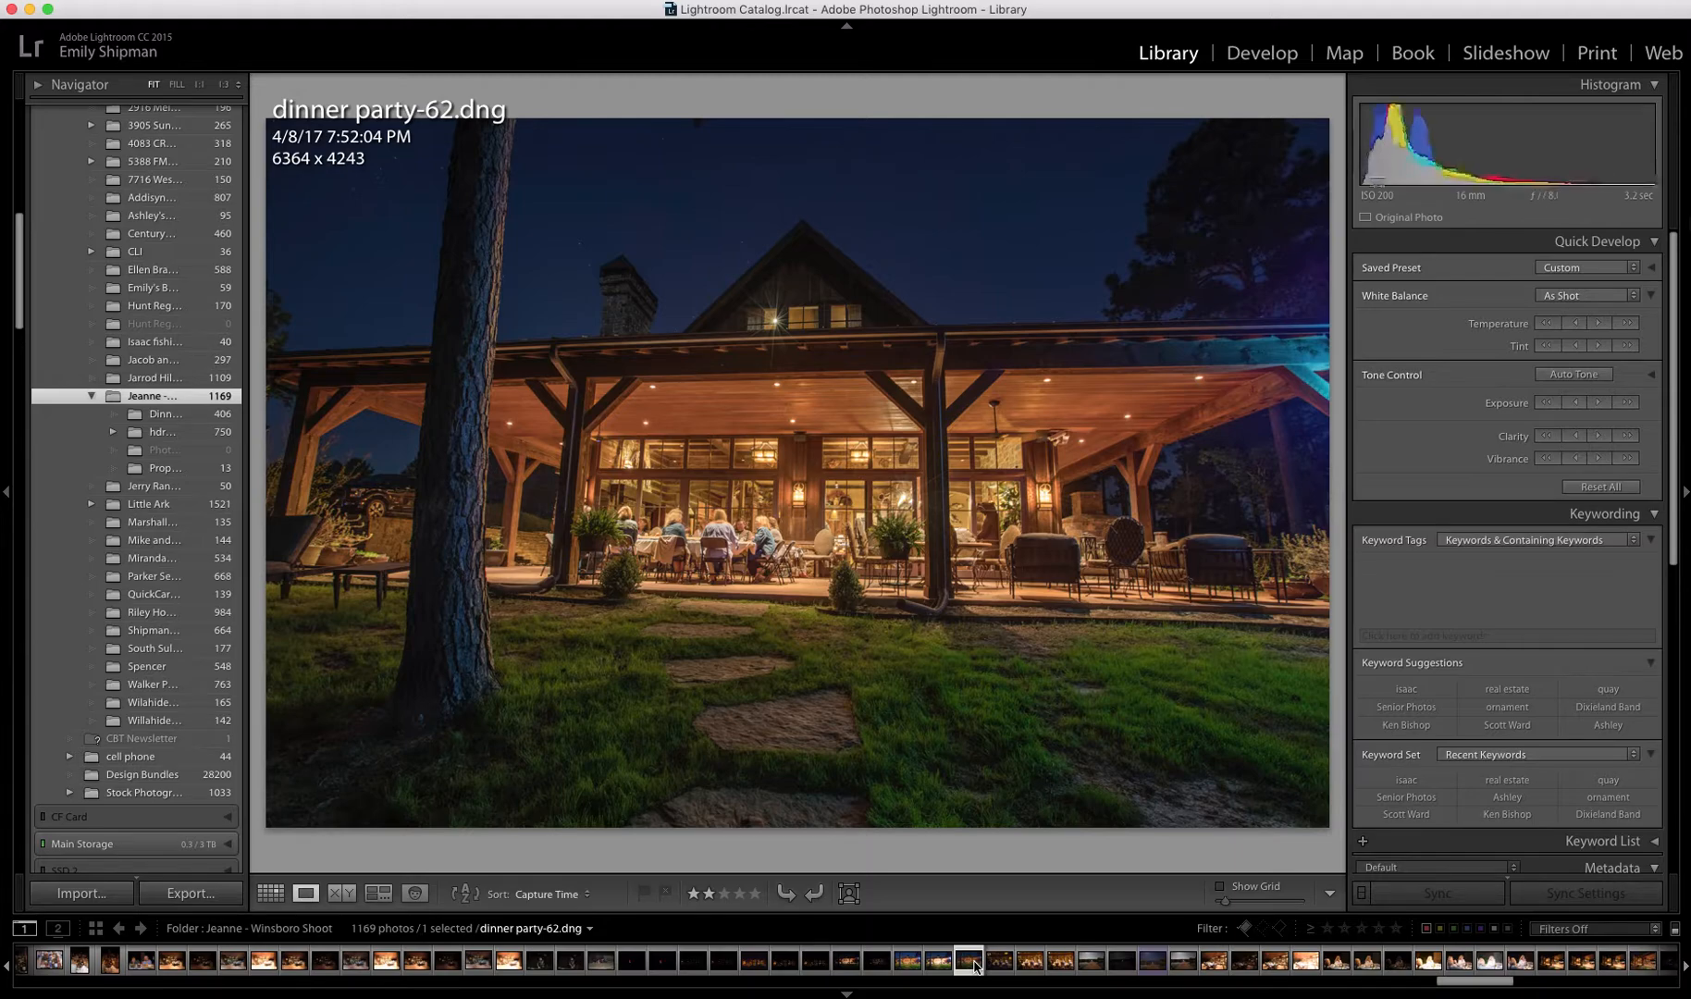
click(908, 962)
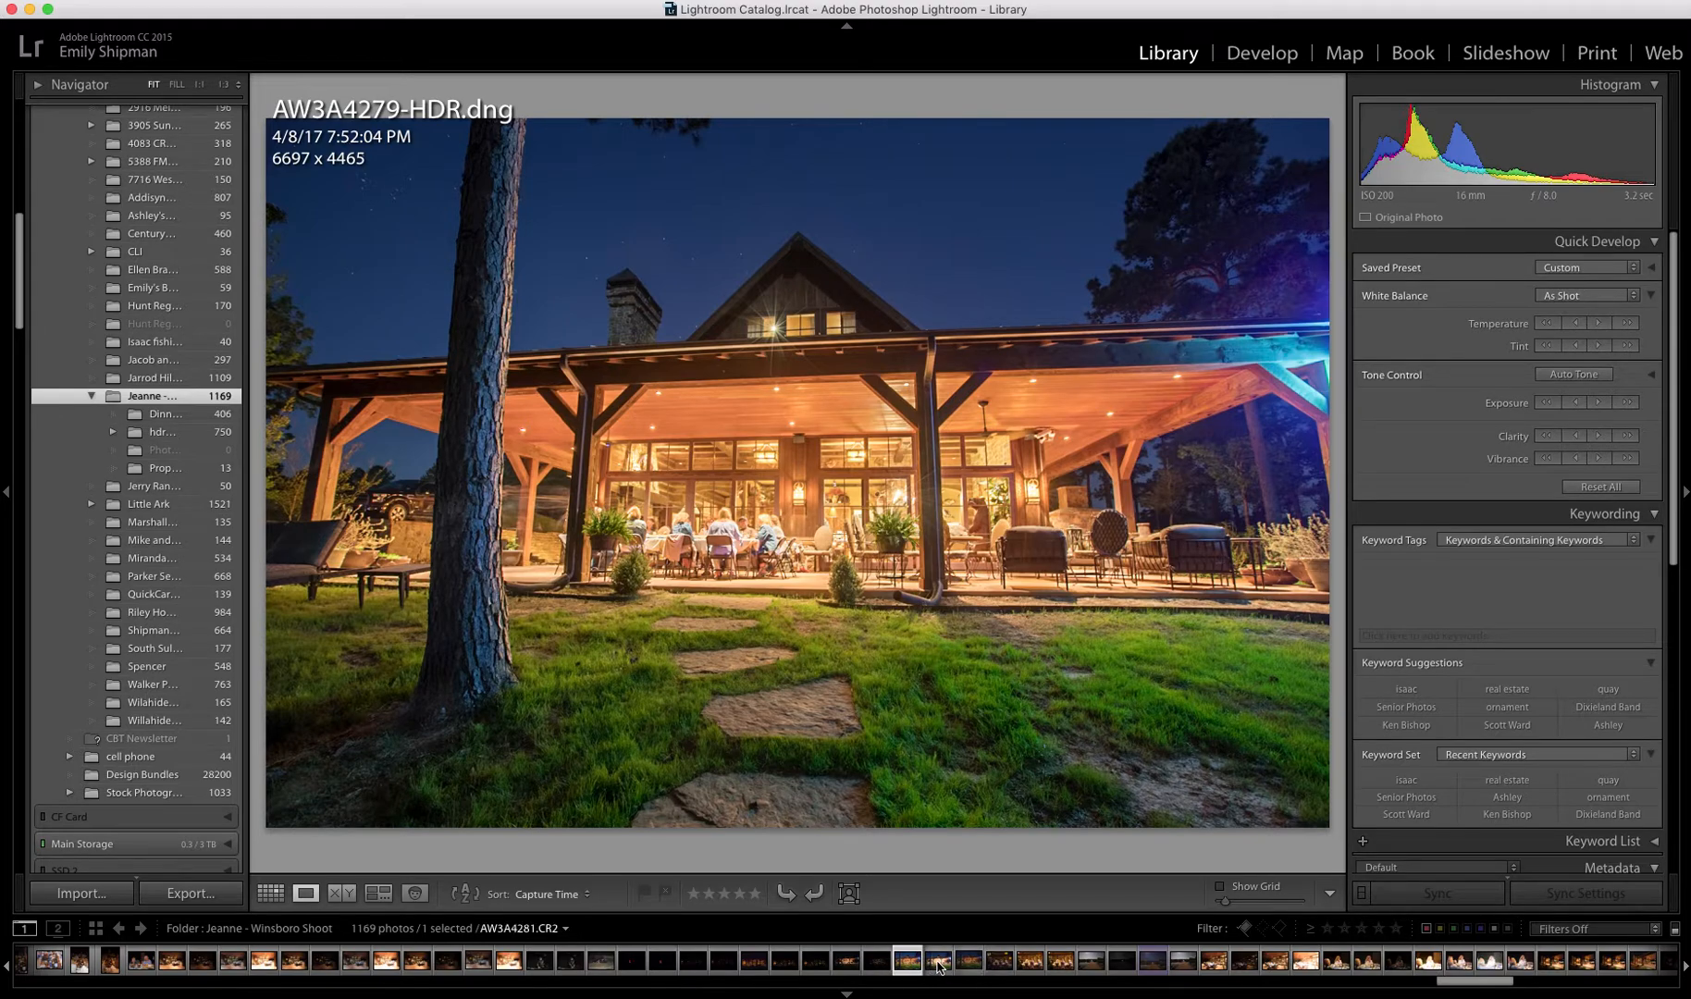
click(938, 962)
click(909, 962)
click(971, 963)
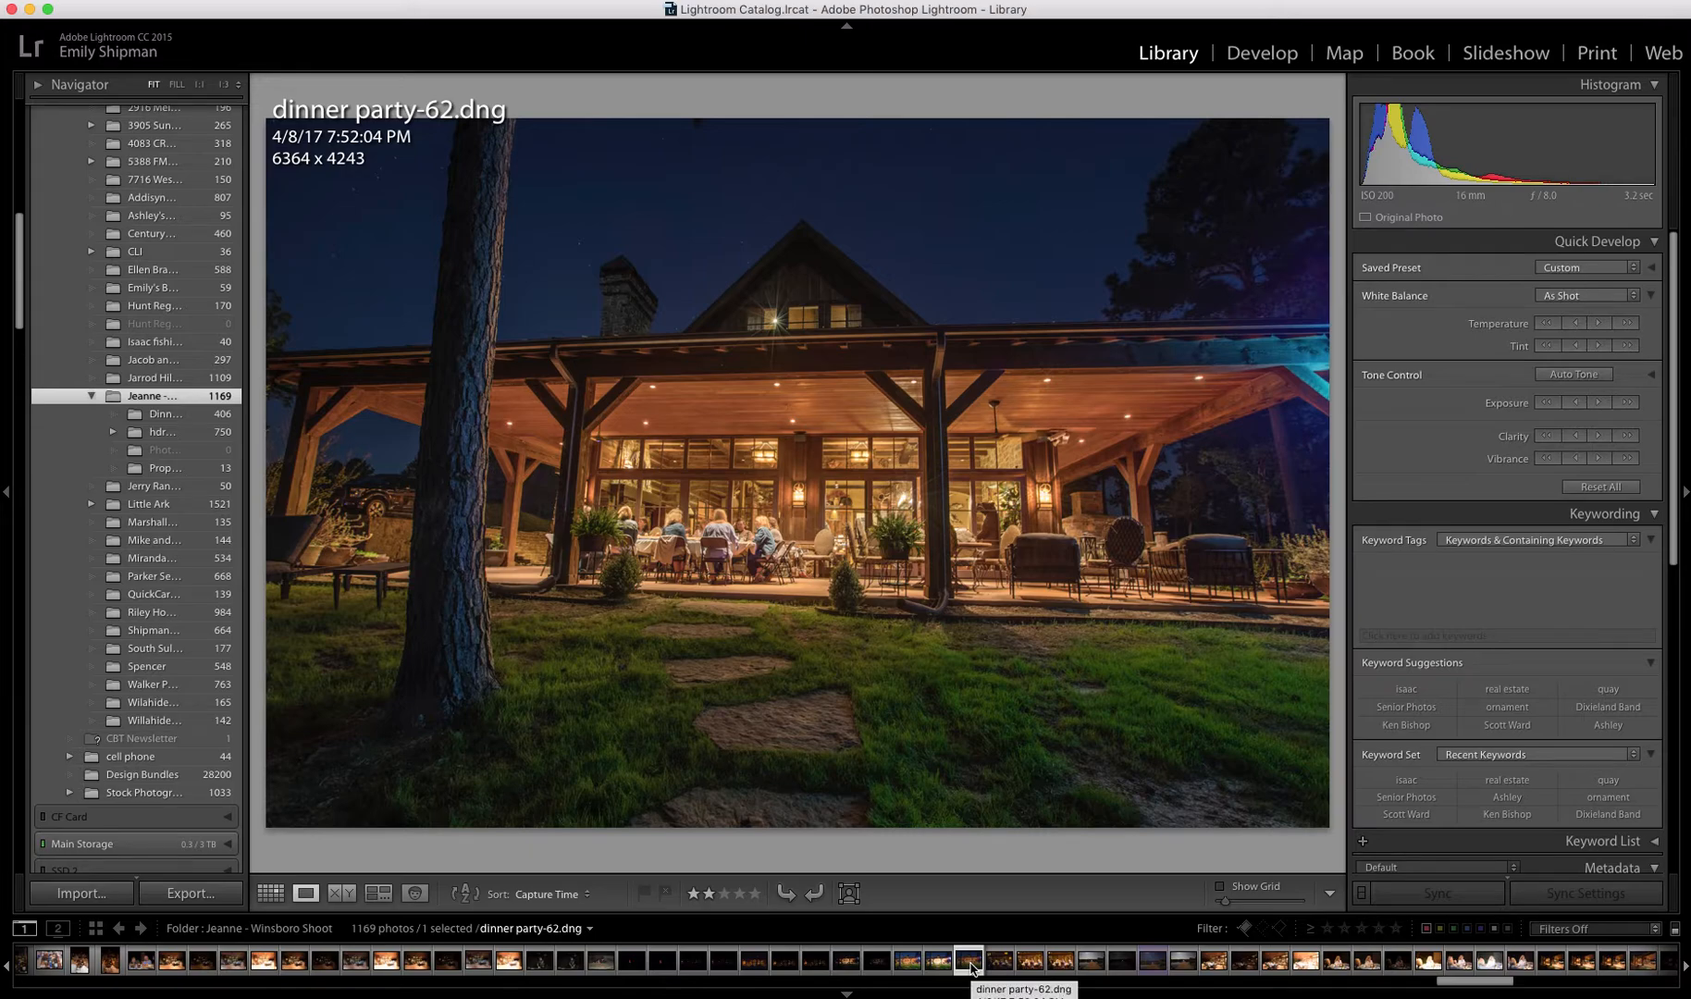
click(910, 962)
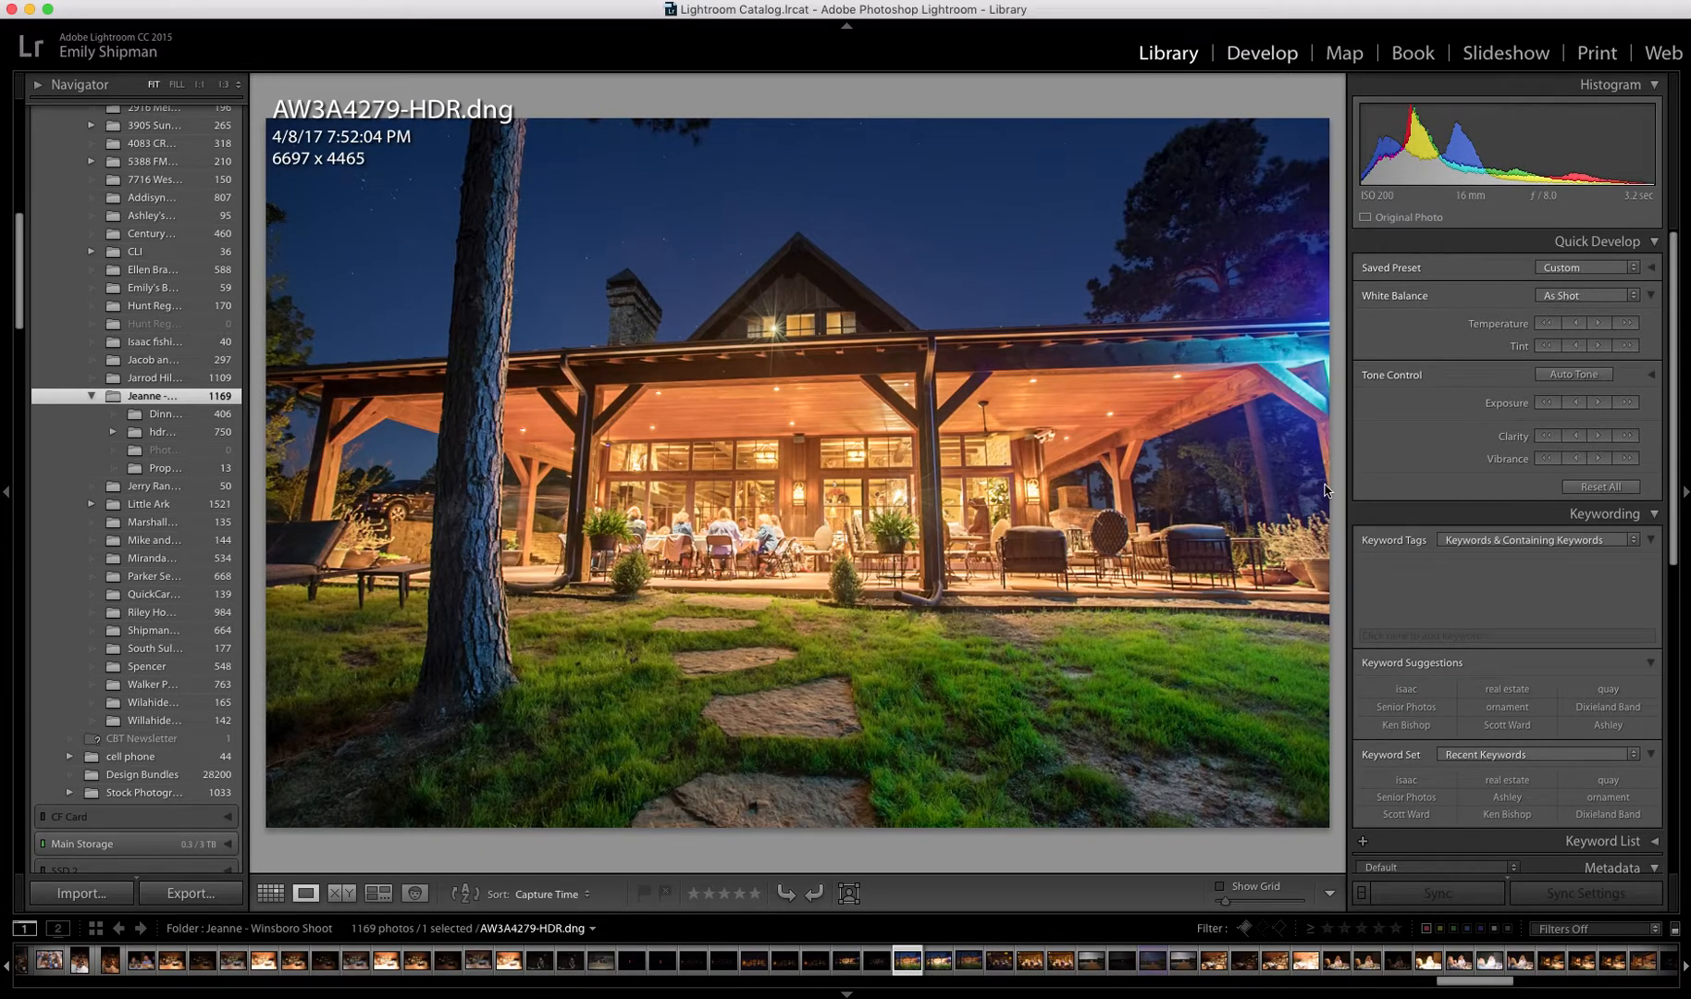
Display dinner party-62.dng in the Develop module and examine its night sky, roofline and porch up close
key(d)
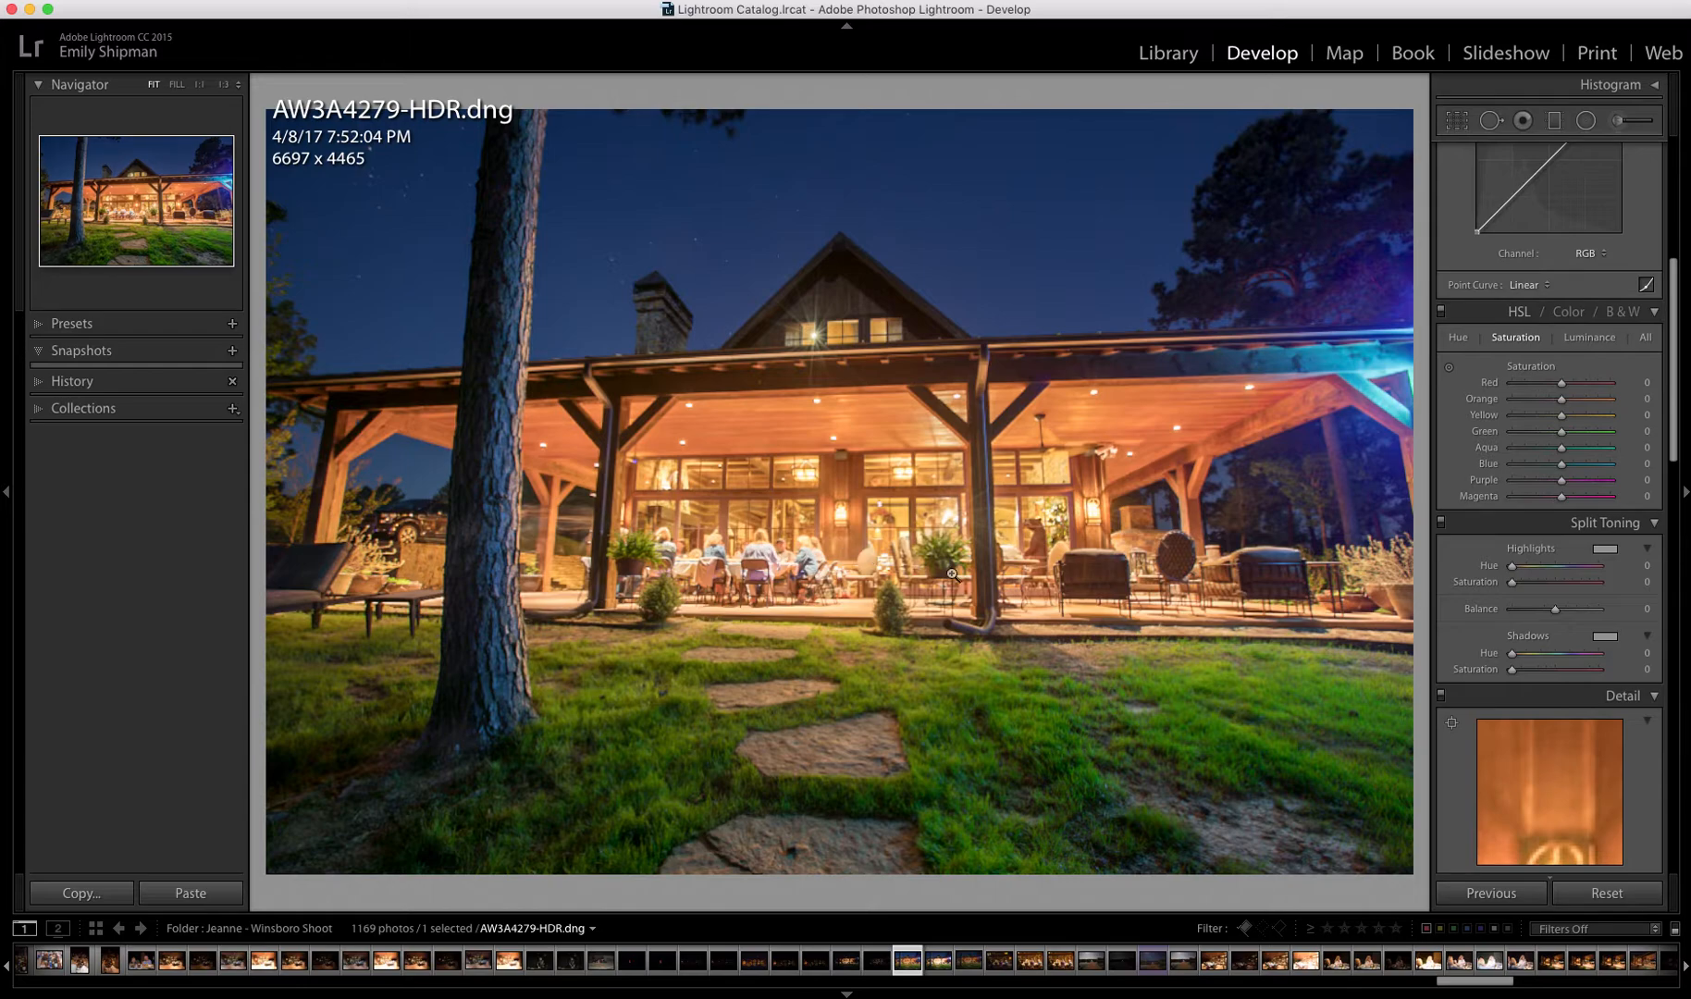
click(969, 962)
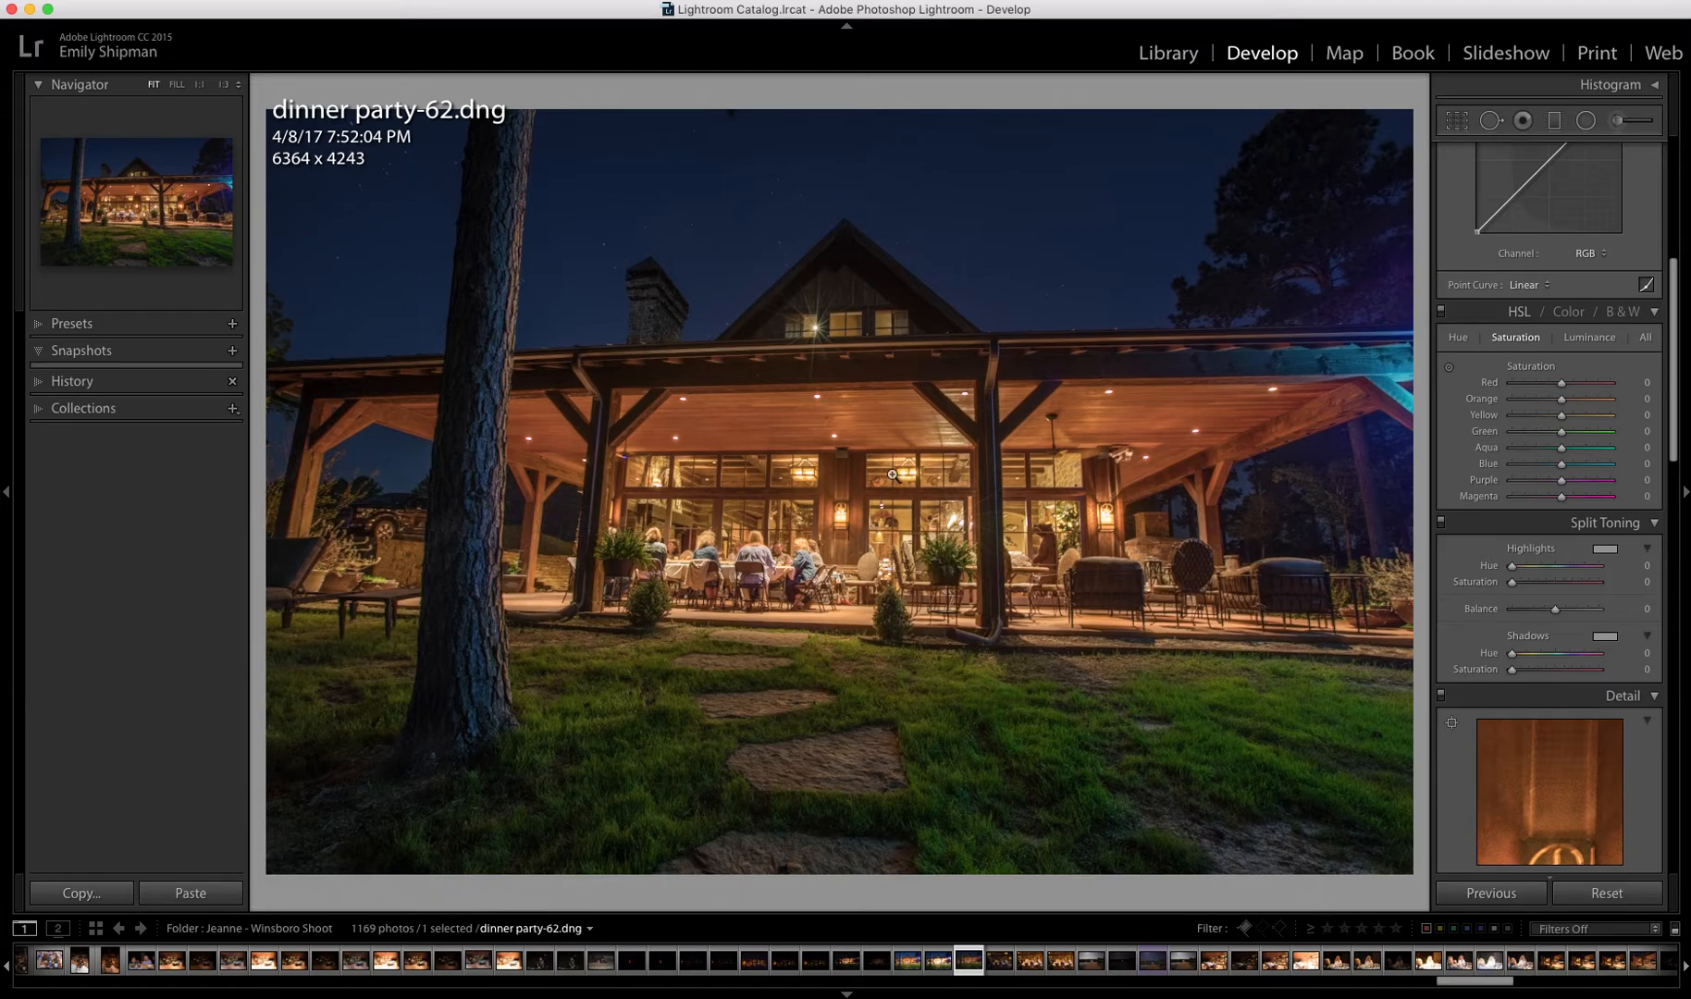
click(605, 248)
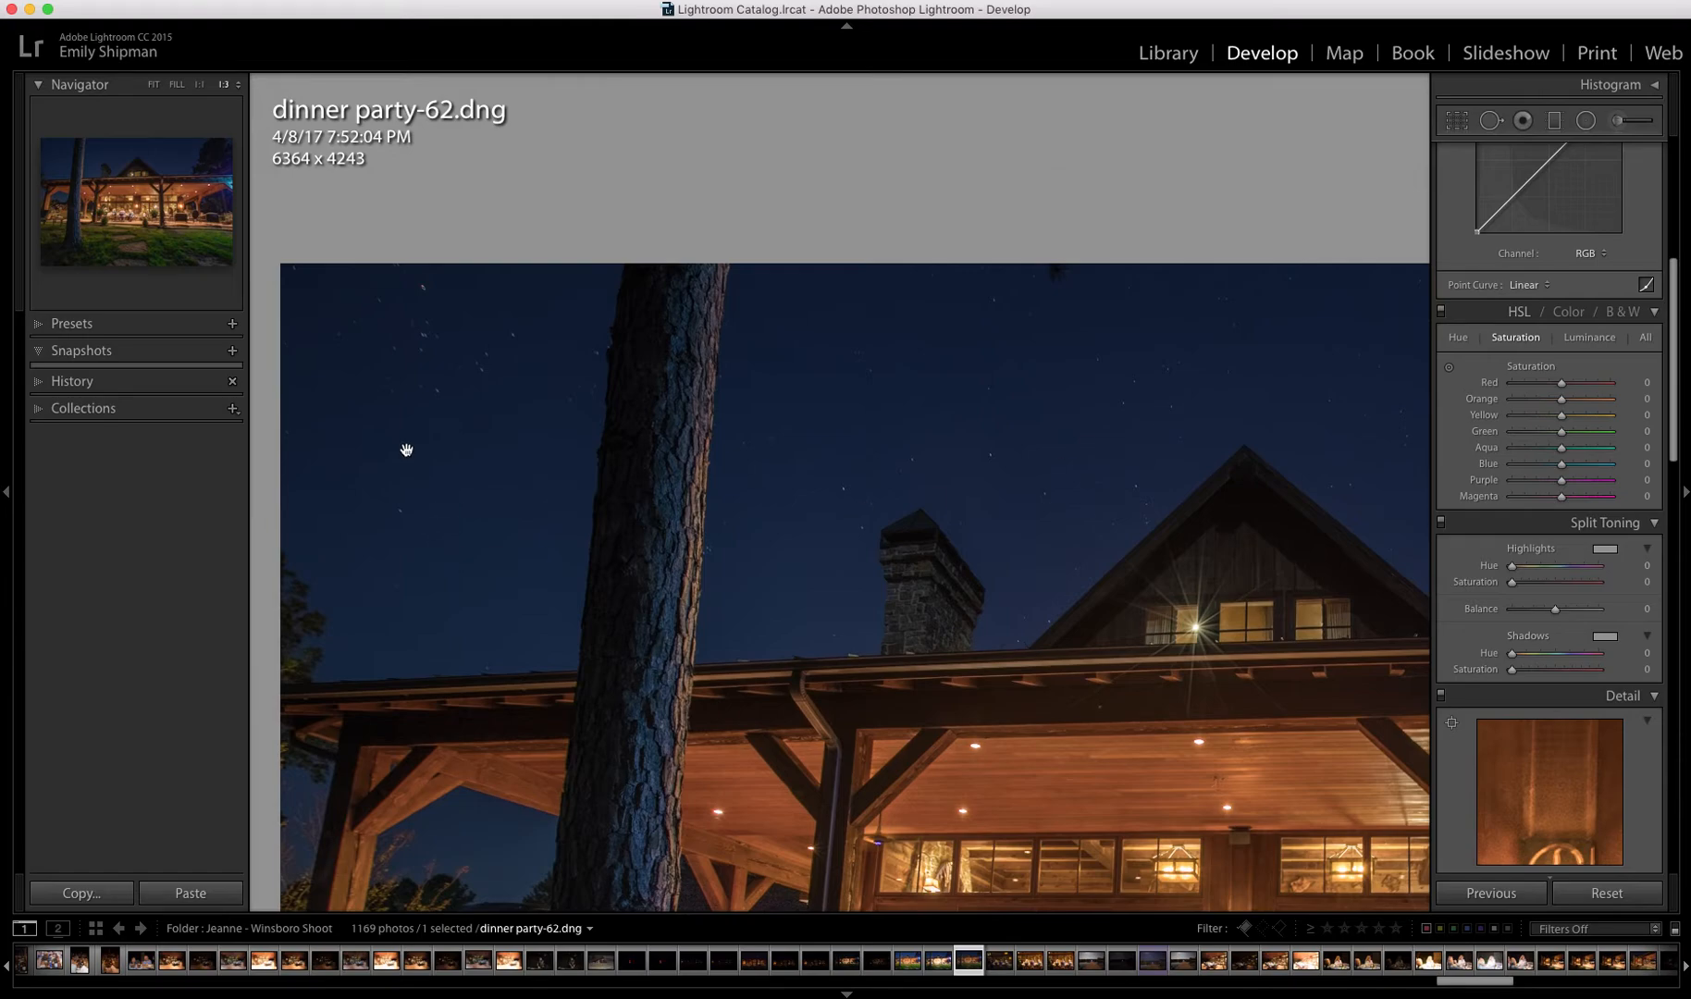
drag(1170, 525, 440, 642)
drag(911, 624, 1042, 583)
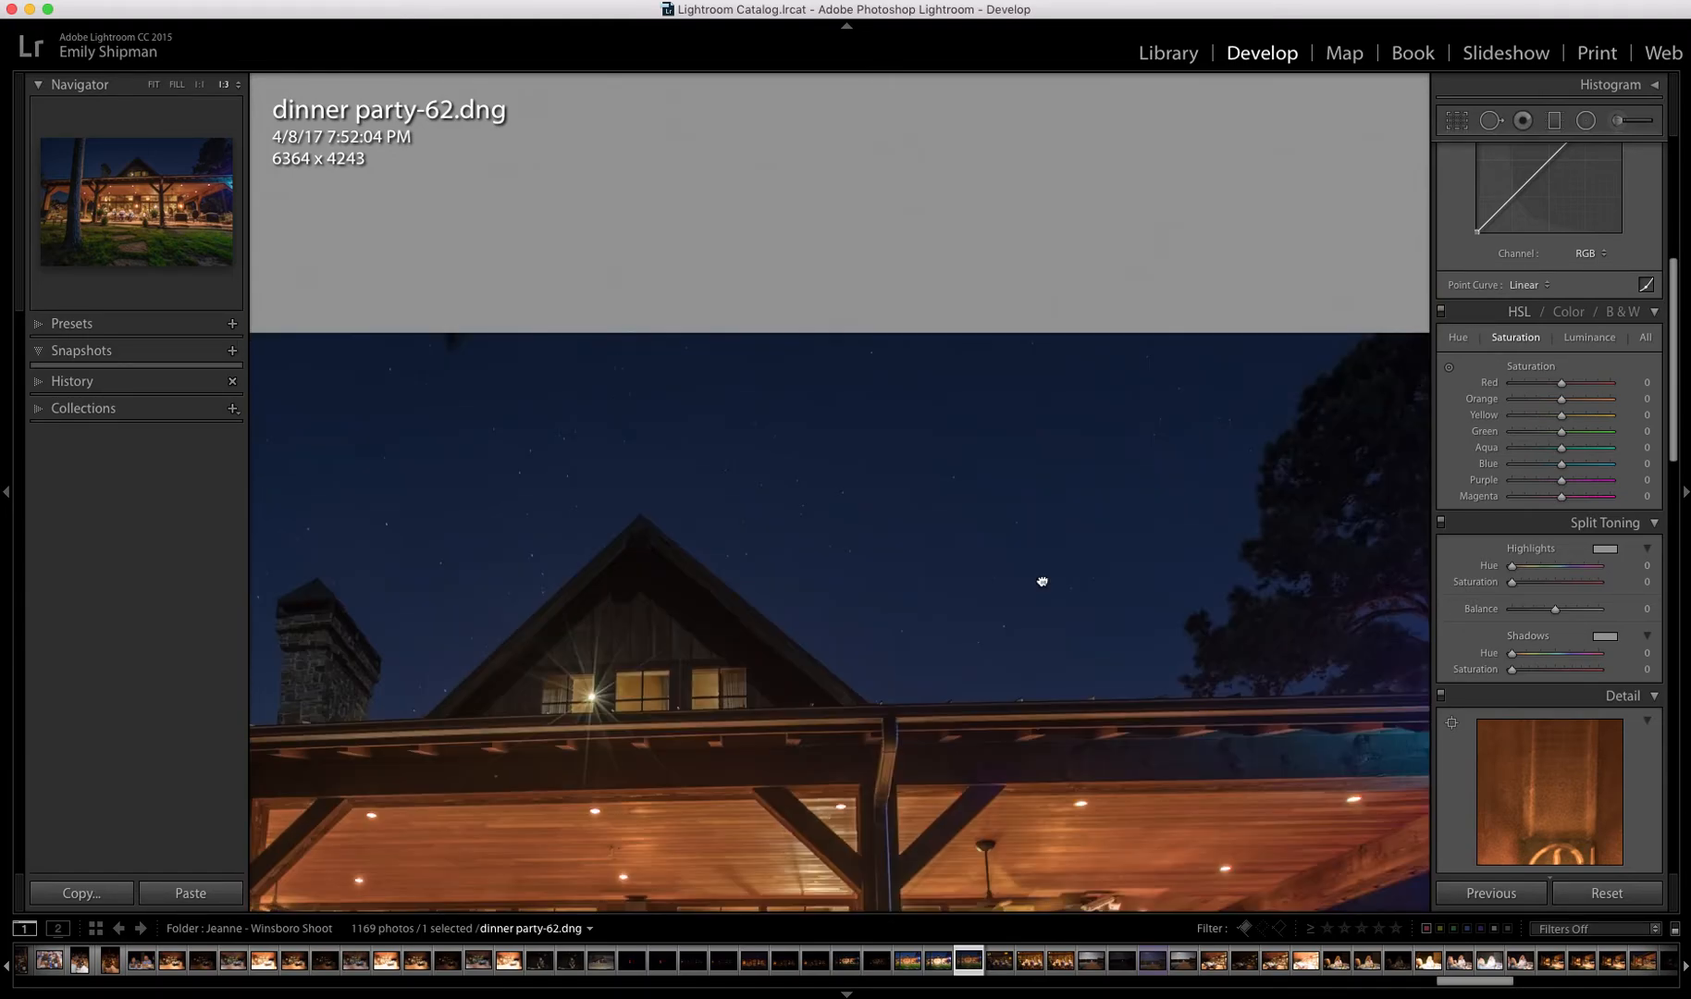
drag(775, 718, 866, 403)
drag(664, 669, 823, 546)
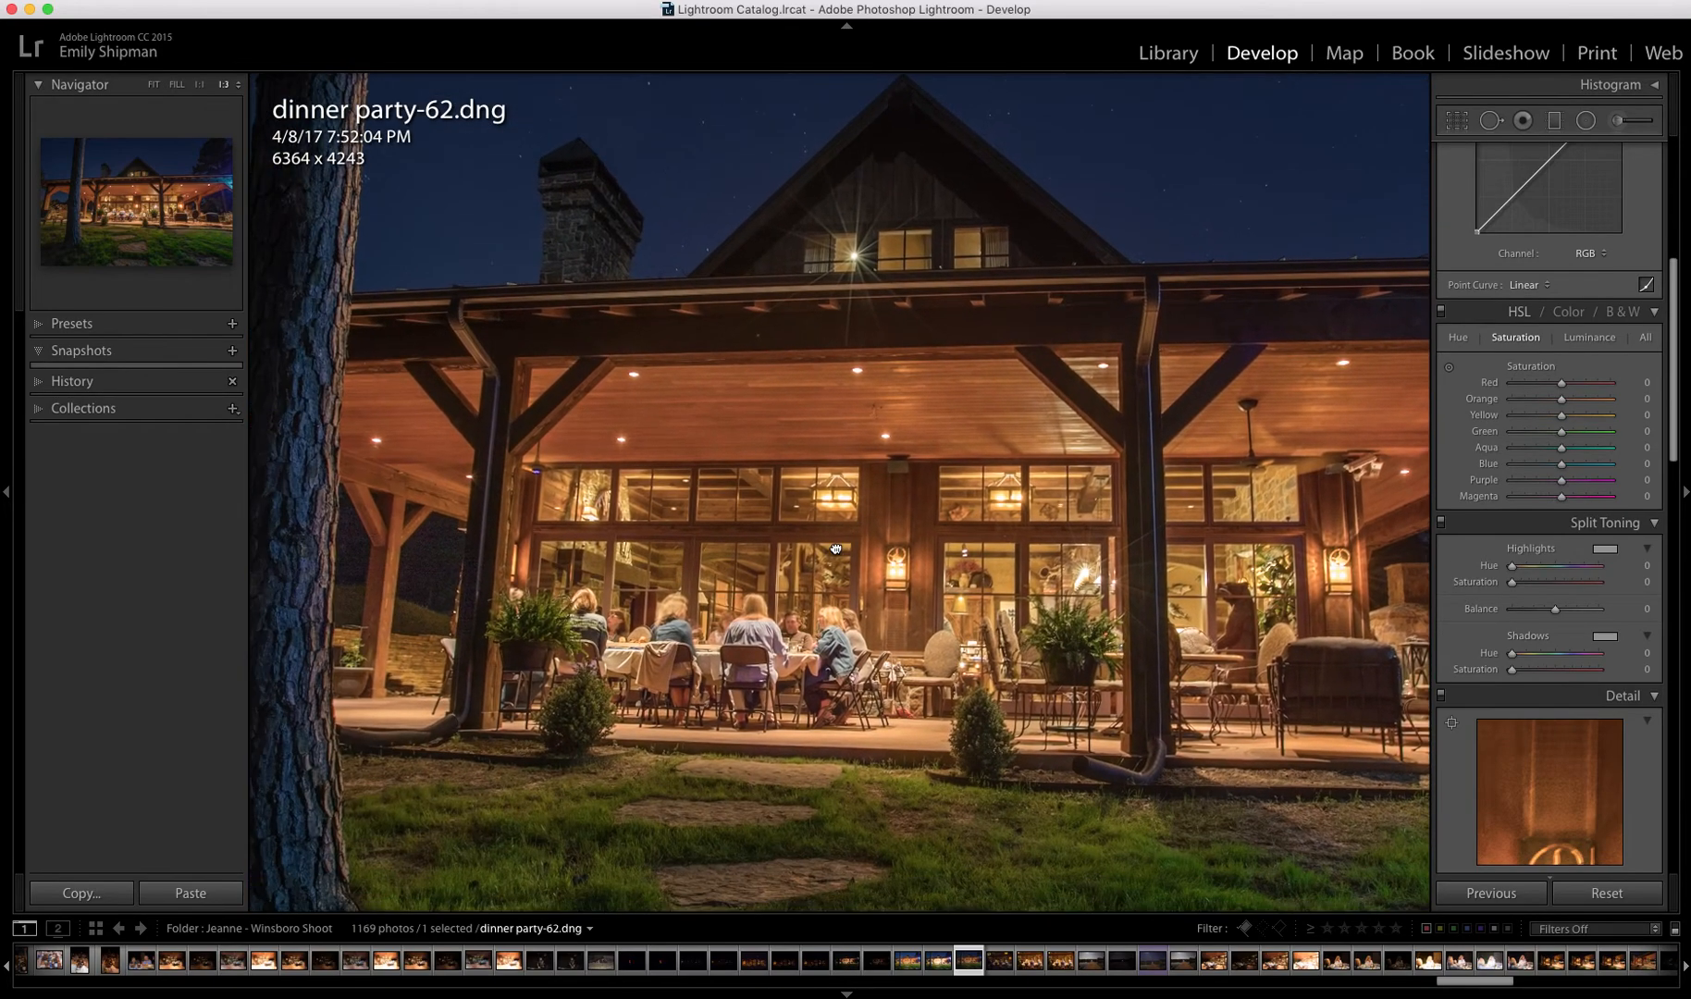
drag(895, 285, 892, 510)
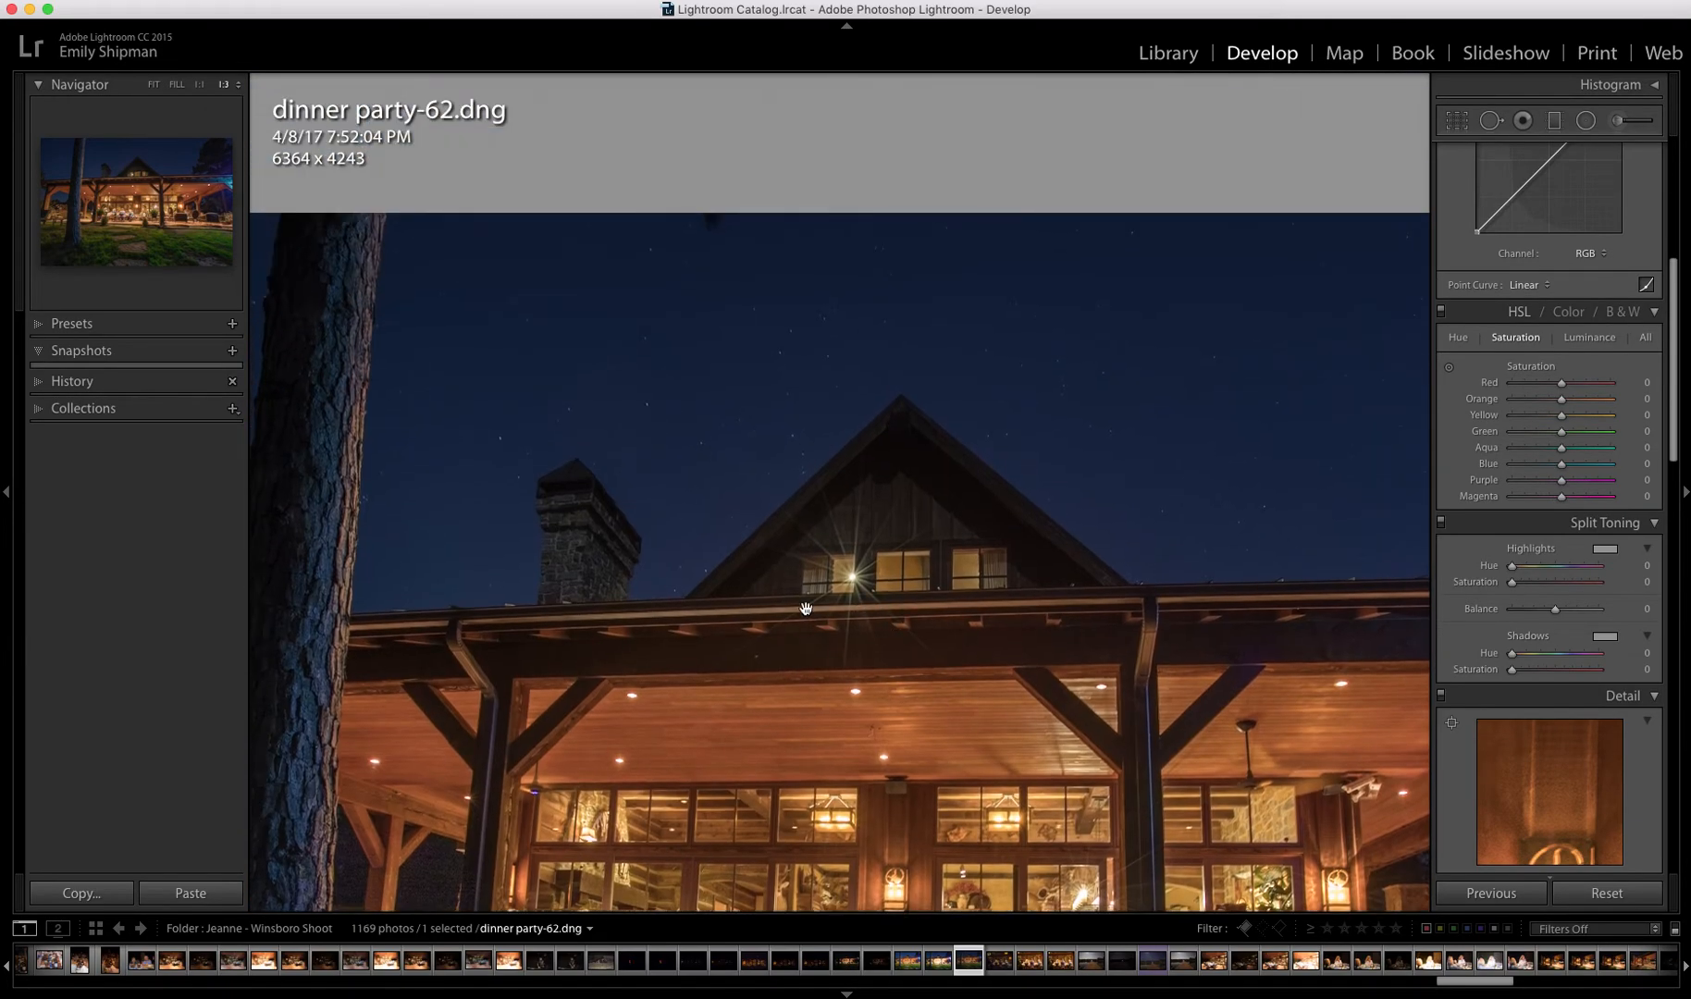
drag(306, 555, 628, 571)
click(623, 585)
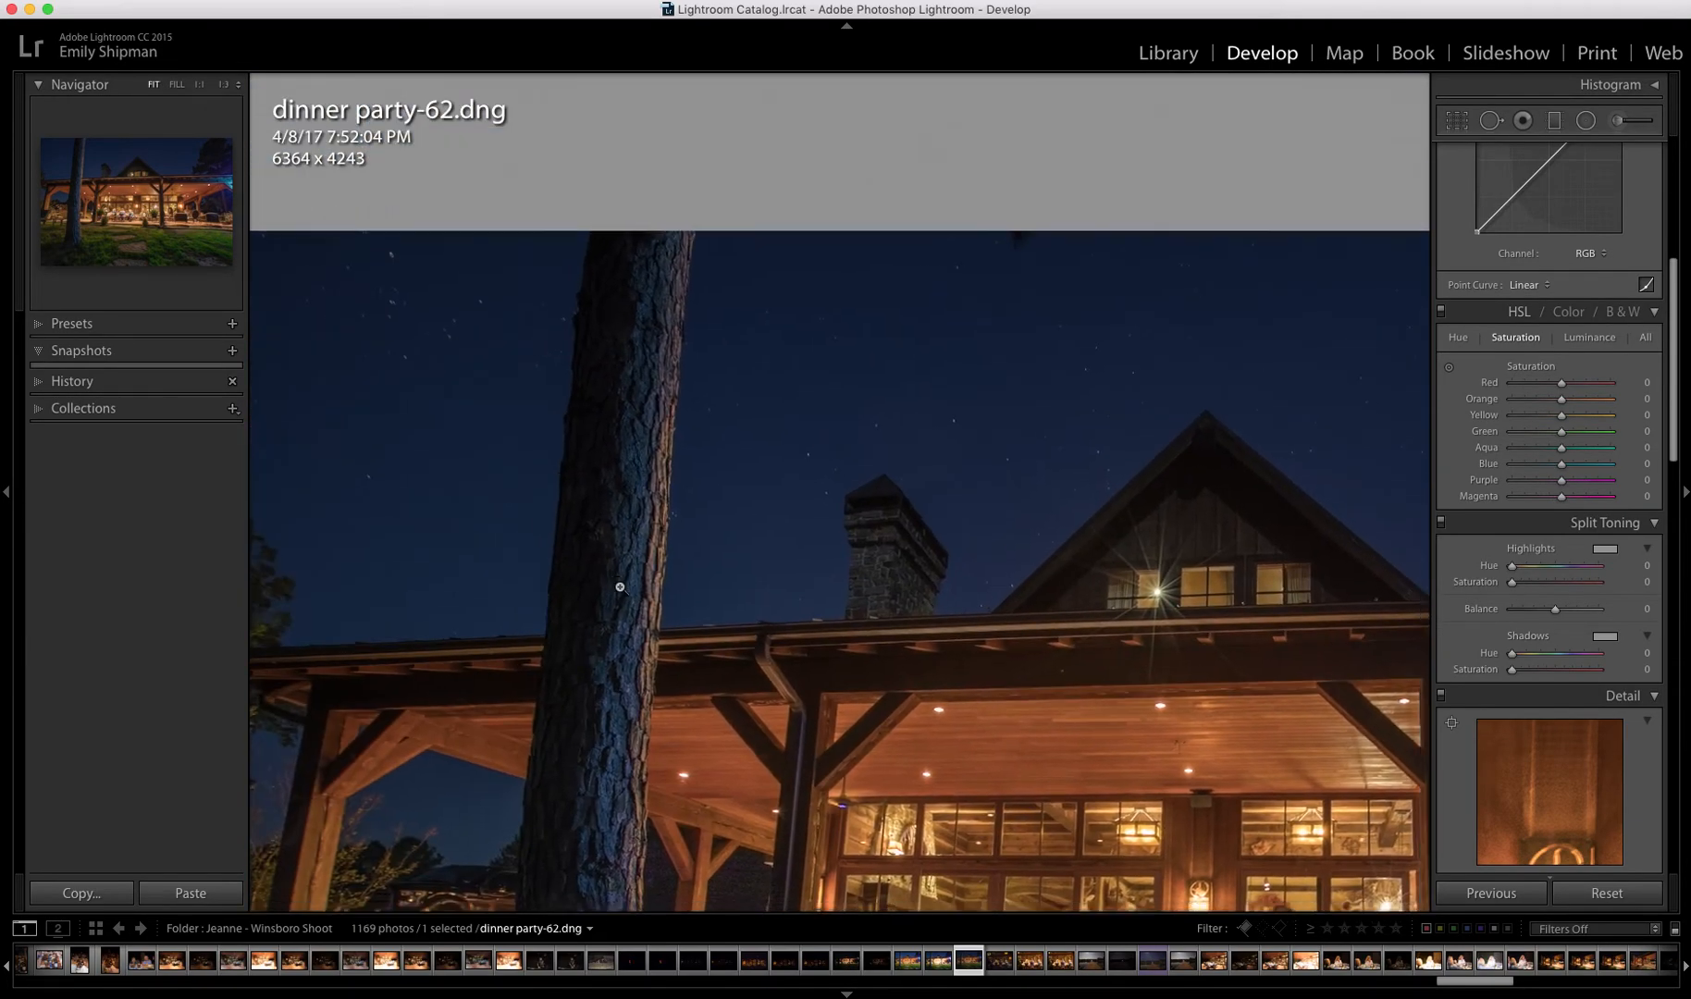
Examine the tree trunk and the dark area under the porch at 1:1 magnification
click(457, 534)
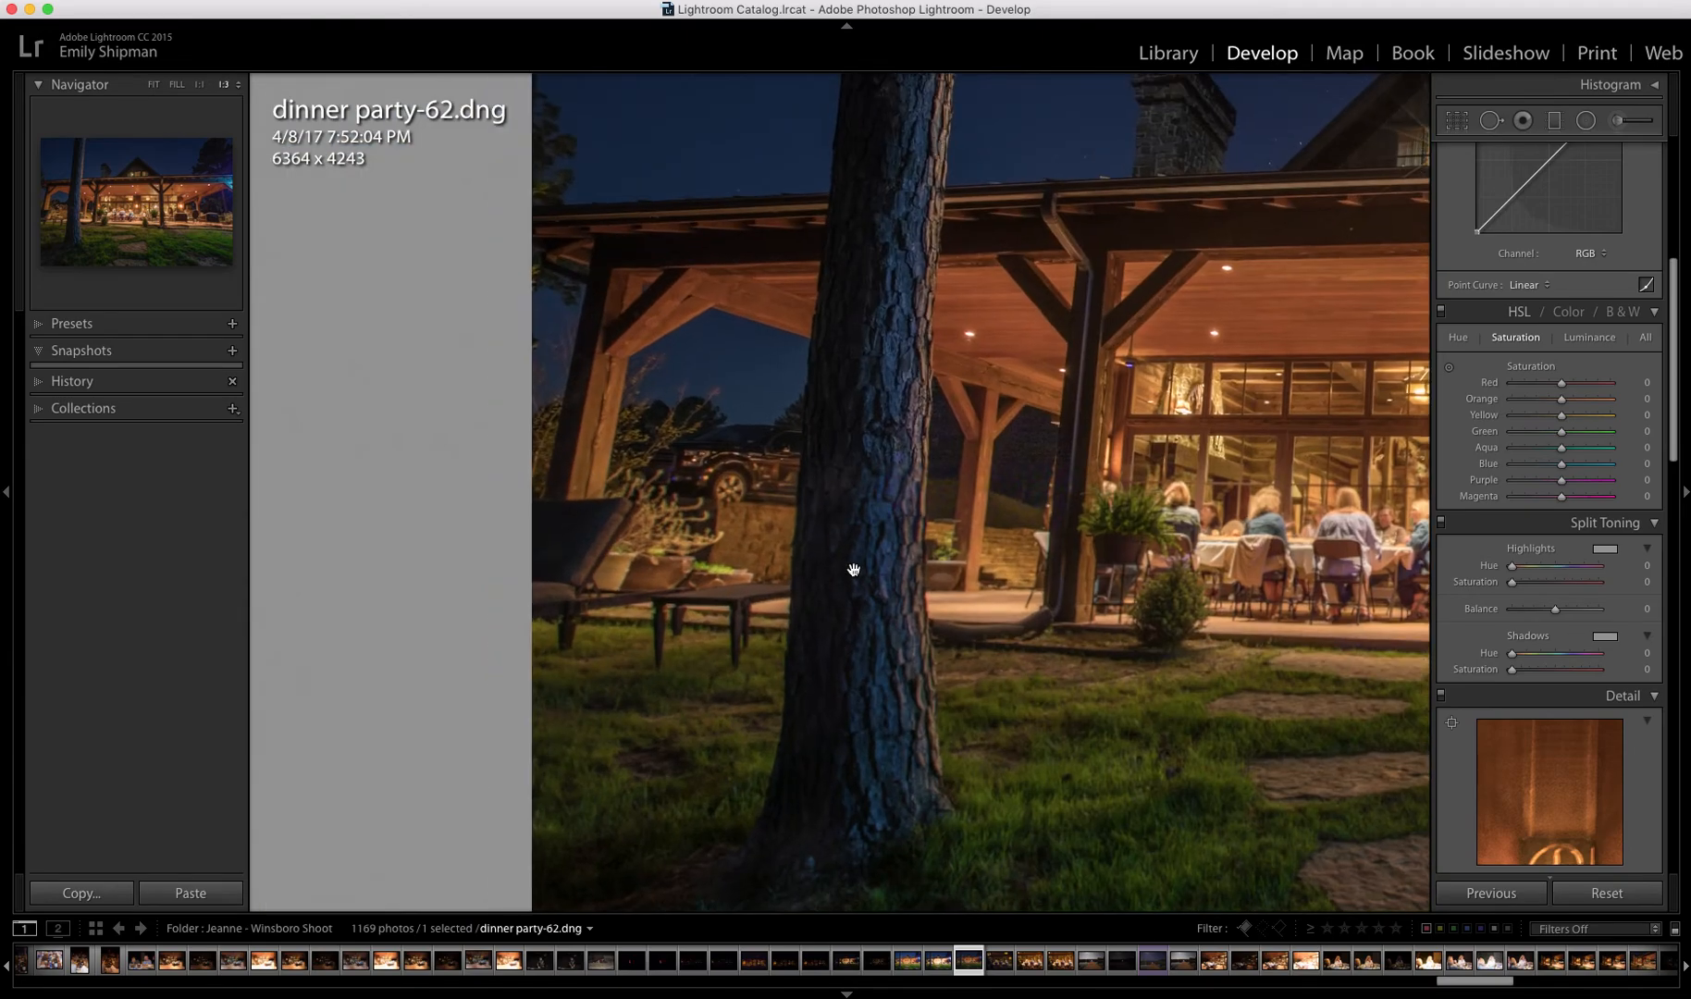
key(super+equal)
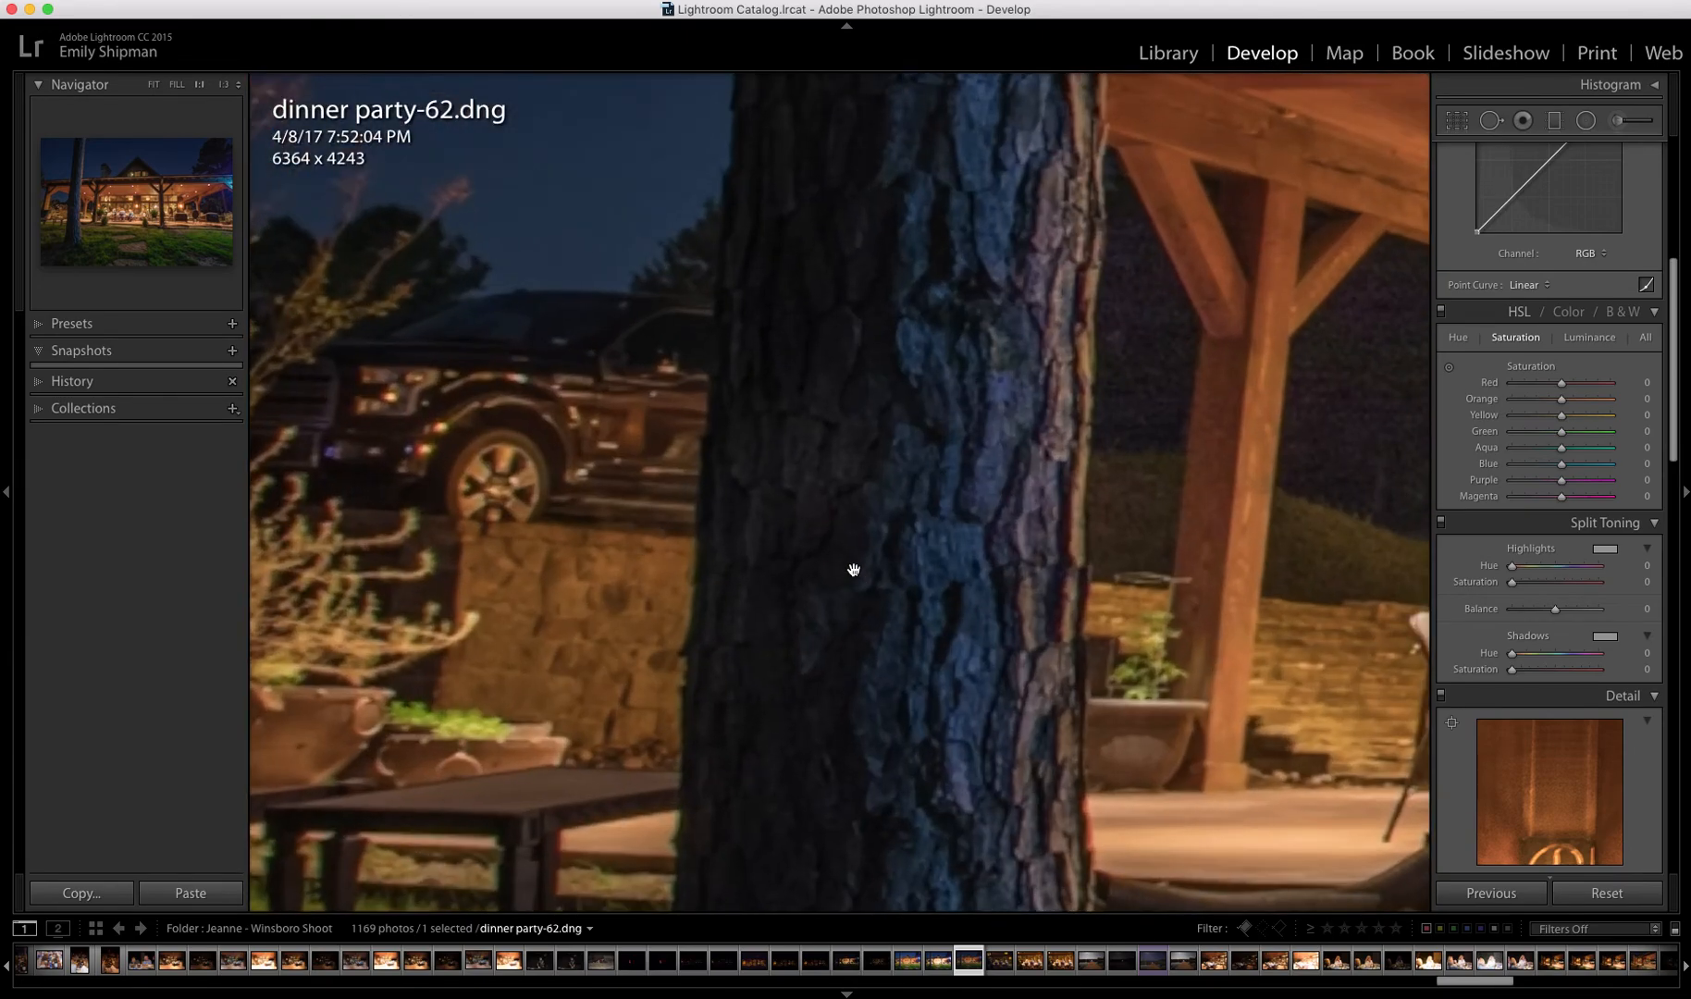
drag(958, 445, 804, 596)
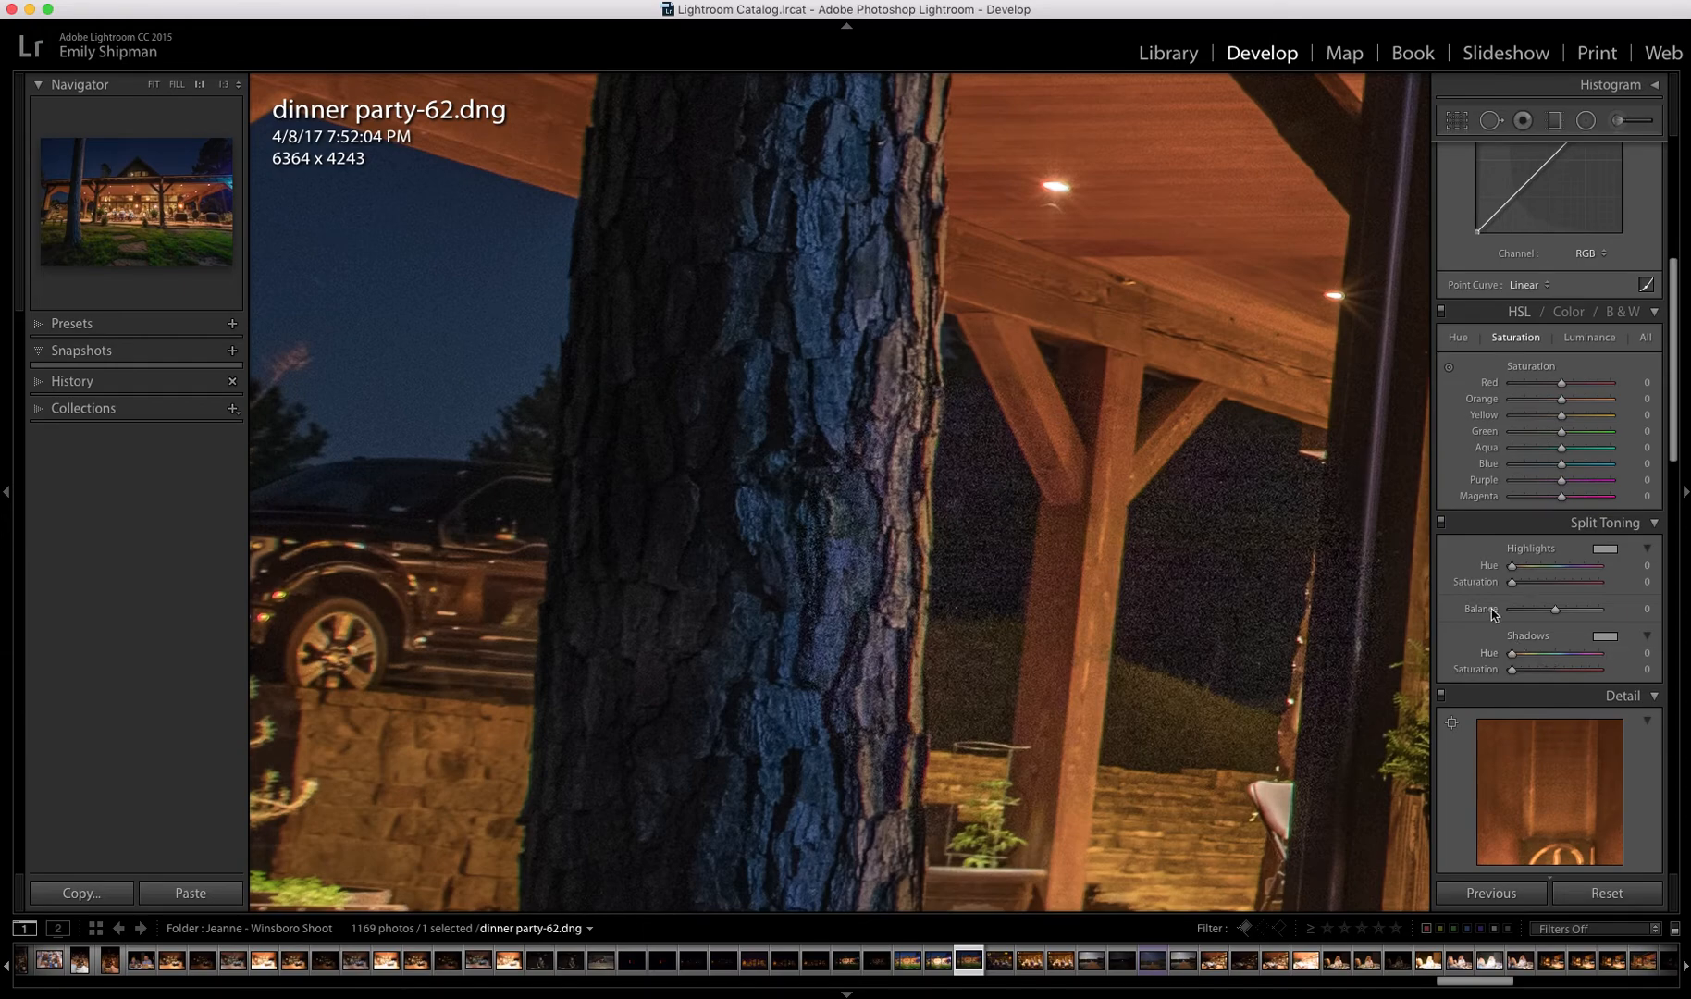
drag(975, 386, 1000, 659)
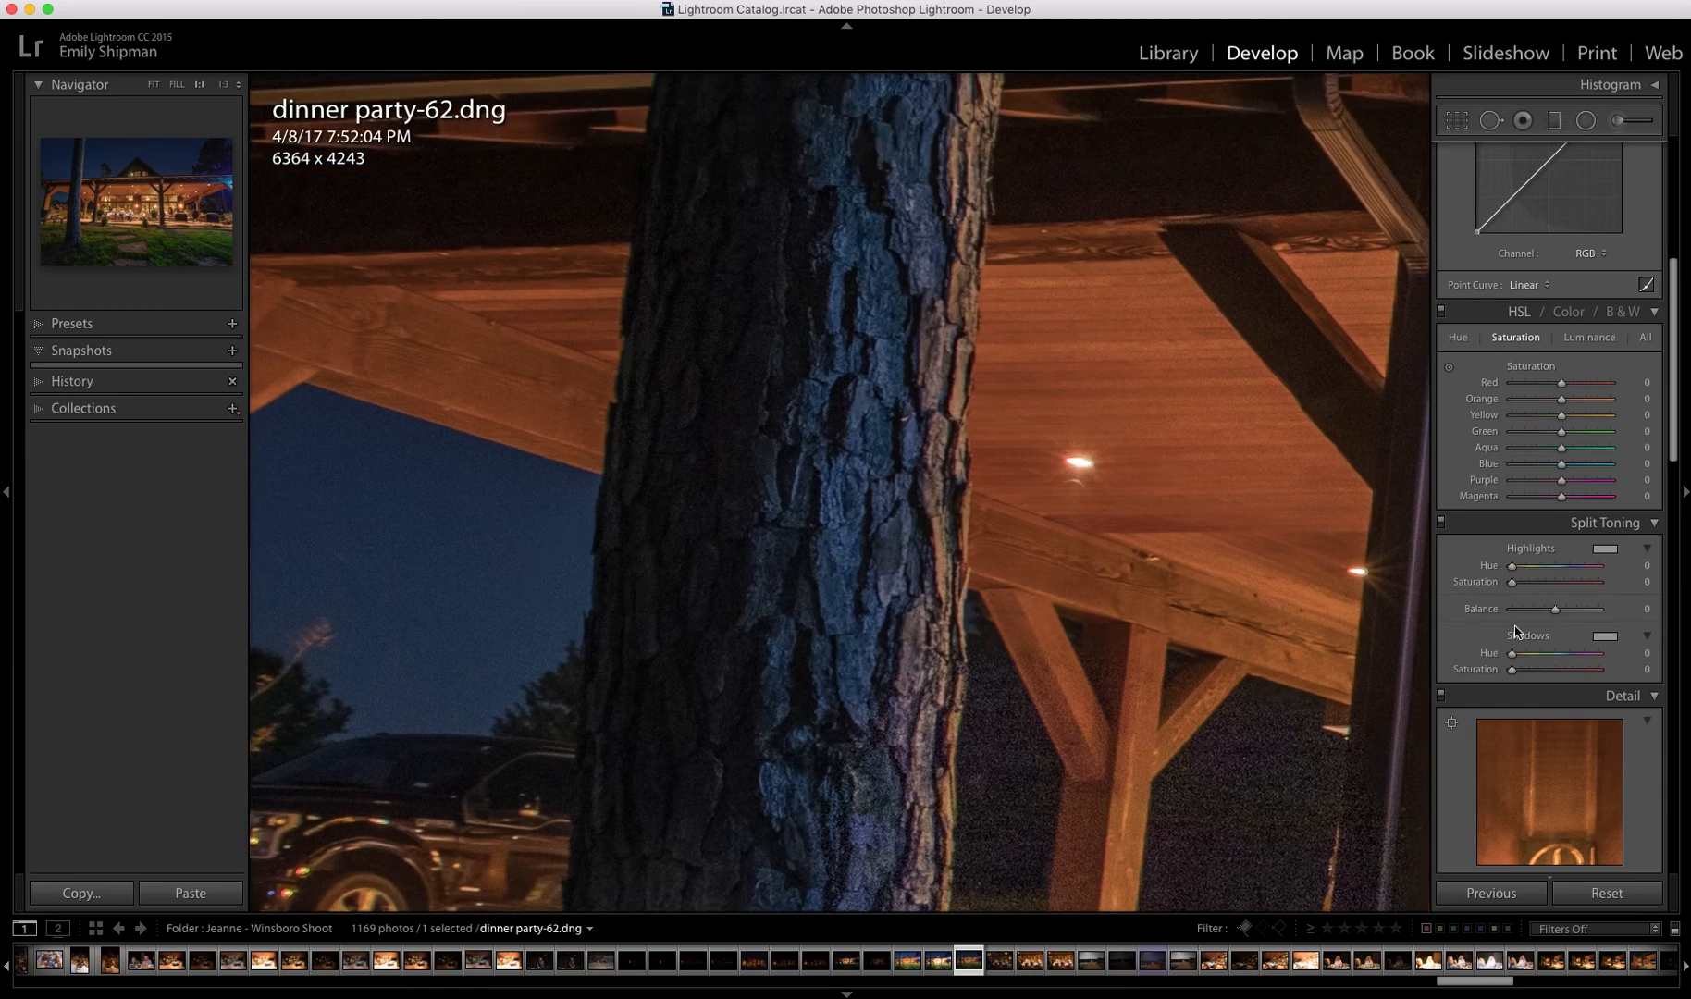
Set the Luminance noise reduction of dinner party-62.dng to 16
scroll(1478, 634, down, 1)
scroll(1478, 633, down, 6)
mouse_move(1511, 597)
mouse_down()
mouse_move(1526, 598)
mouse_move(1522, 559)
mouse_move(1527, 573)
mouse_up()
scroll(1526, 598, up, 1)
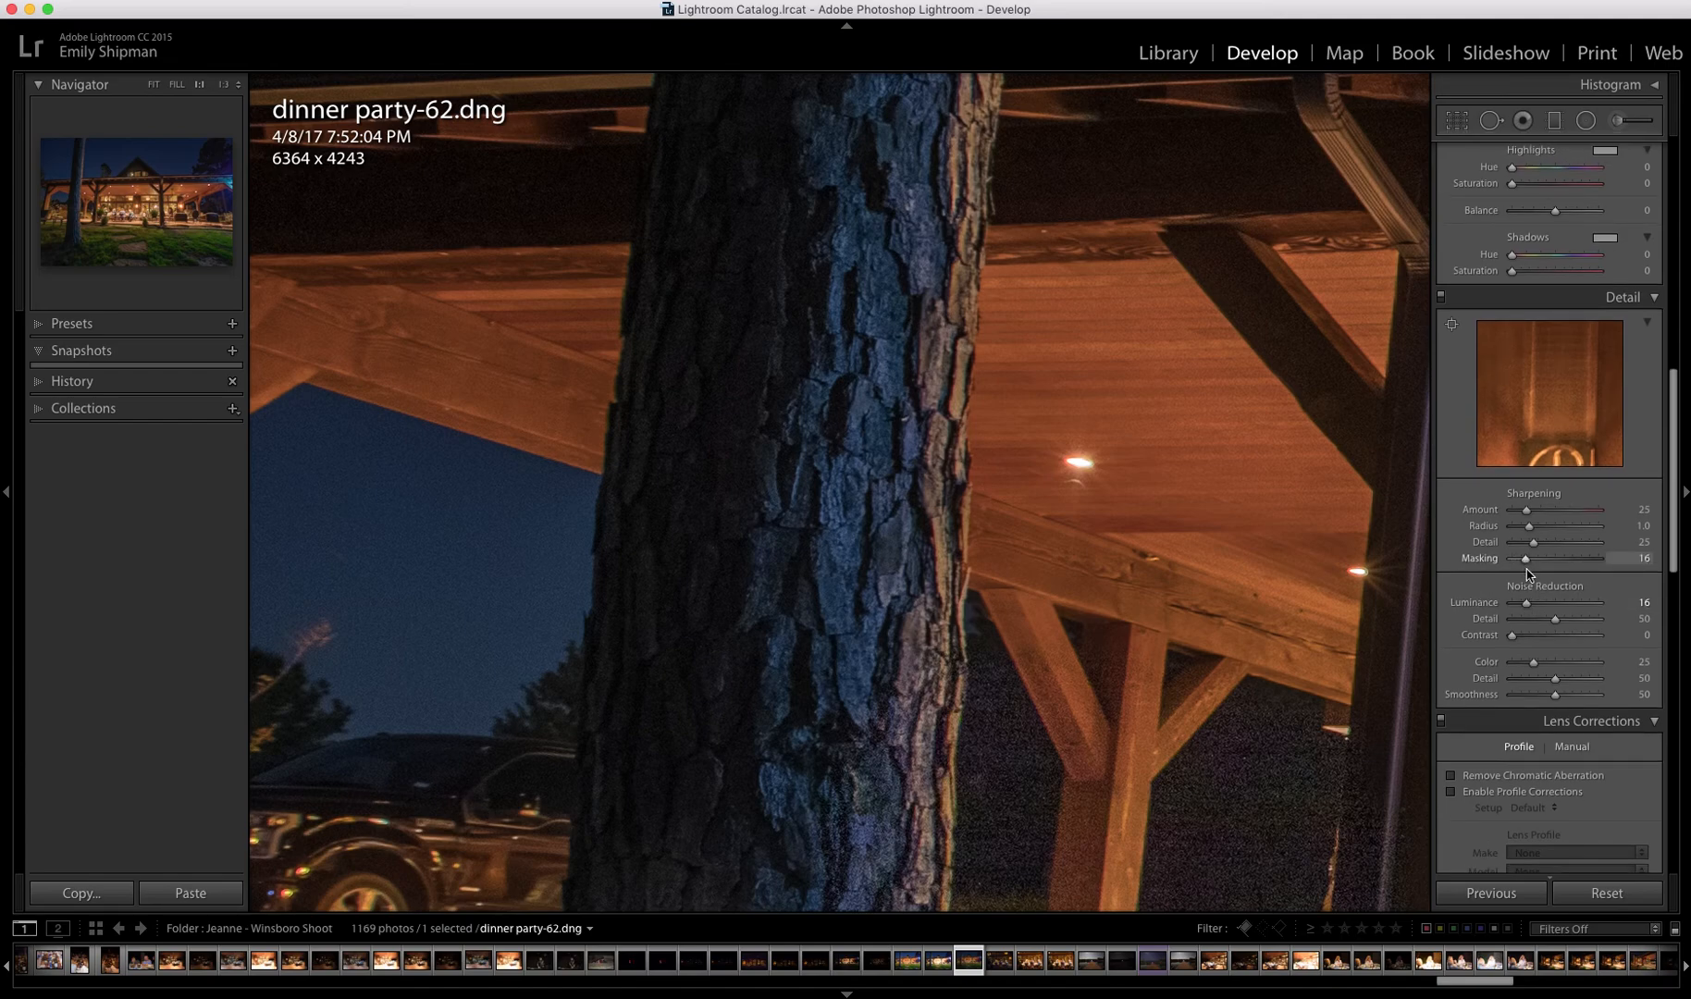